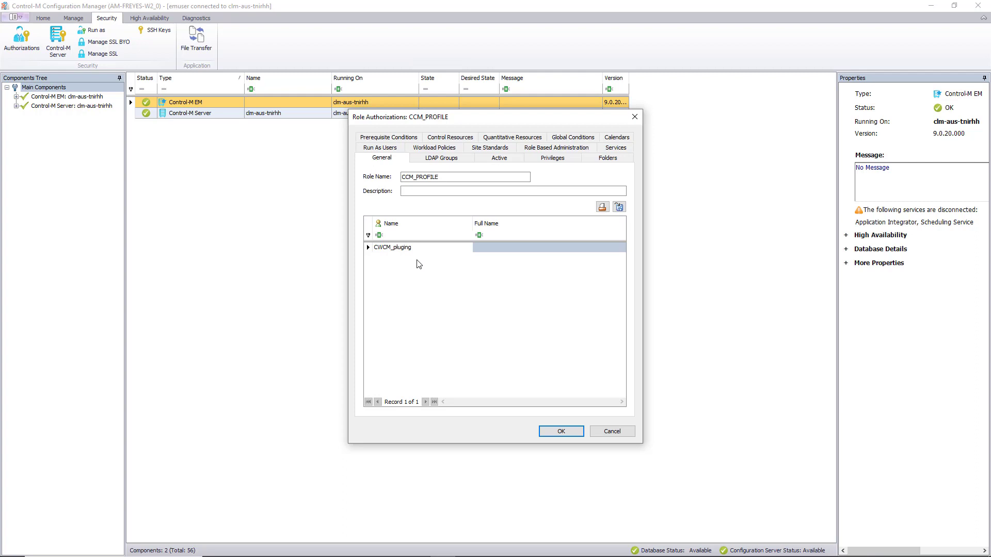
# Review the CCM_PROFILE role's calendar authorization entry for user_cant_change
pyautogui.click(618, 138)
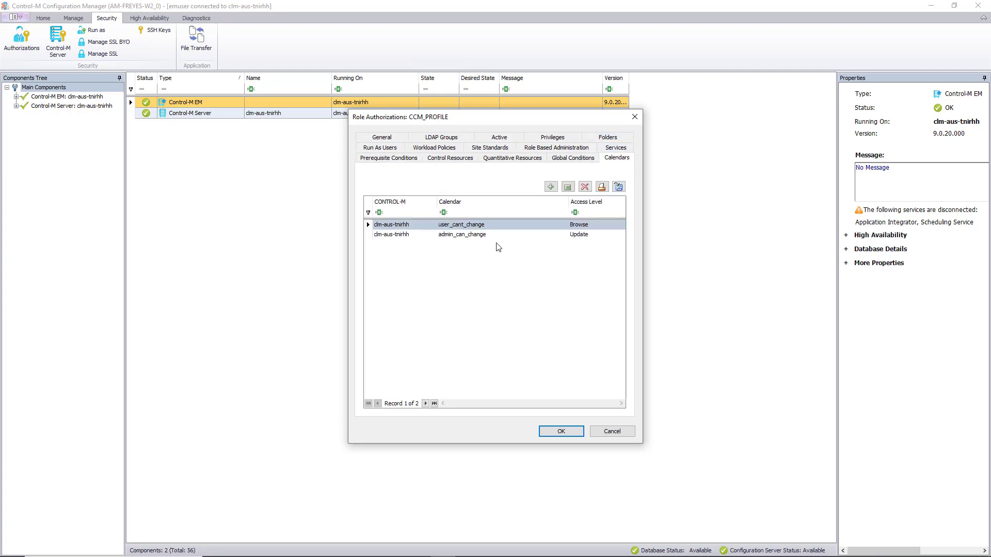
pyautogui.doubleClick(500, 225)
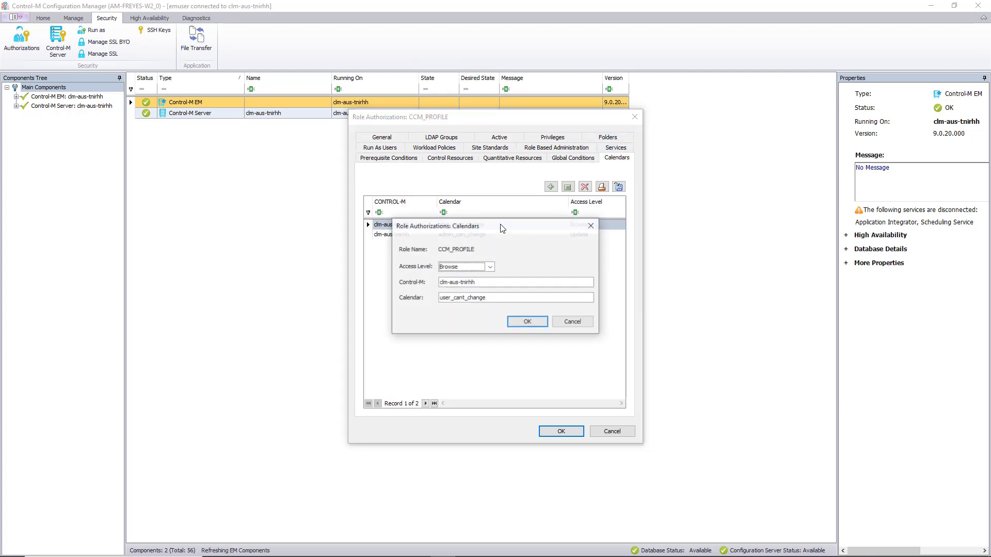
pyautogui.click(481, 284)
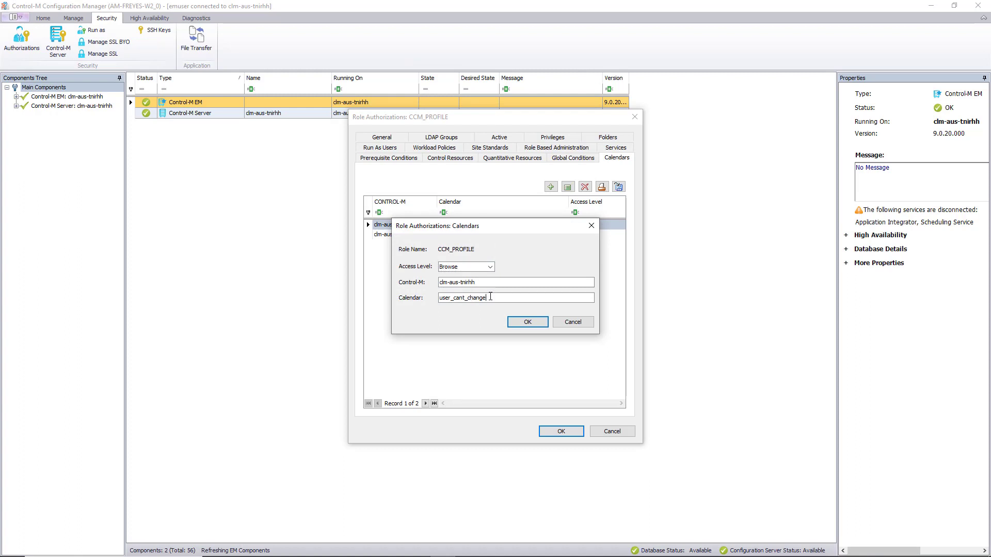
pyautogui.click(528, 322)
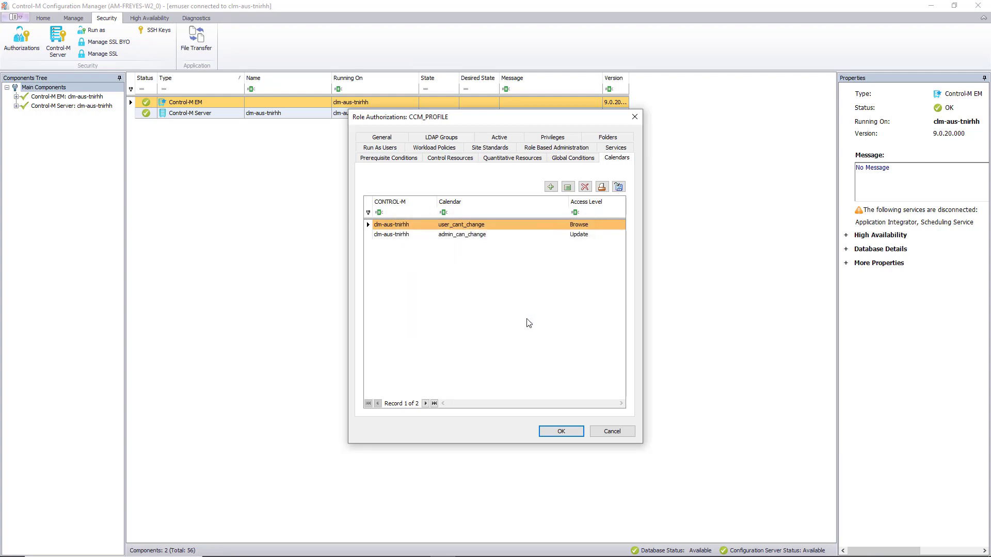
# Review the calendar authorization entry for admin_can_change and leave the CCM_PROFILE role authorizations without saving
pyautogui.doubleClick(470, 235)
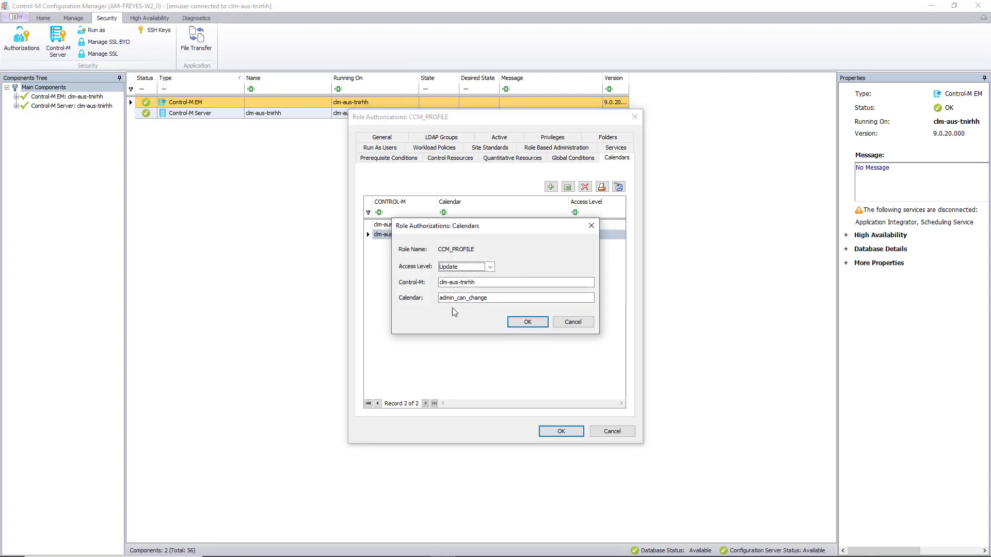
pyautogui.click(479, 283)
pyautogui.click(526, 323)
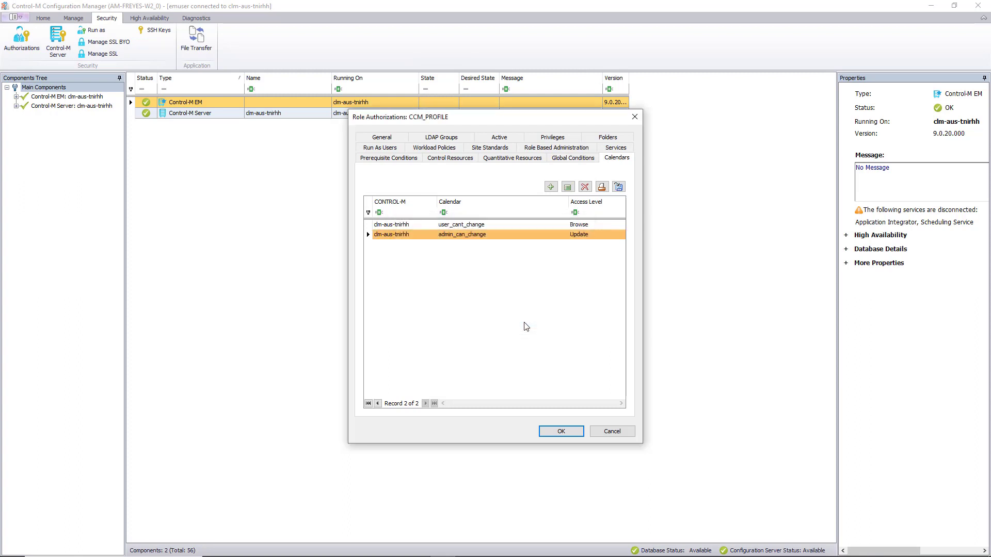
pyautogui.click(612, 431)
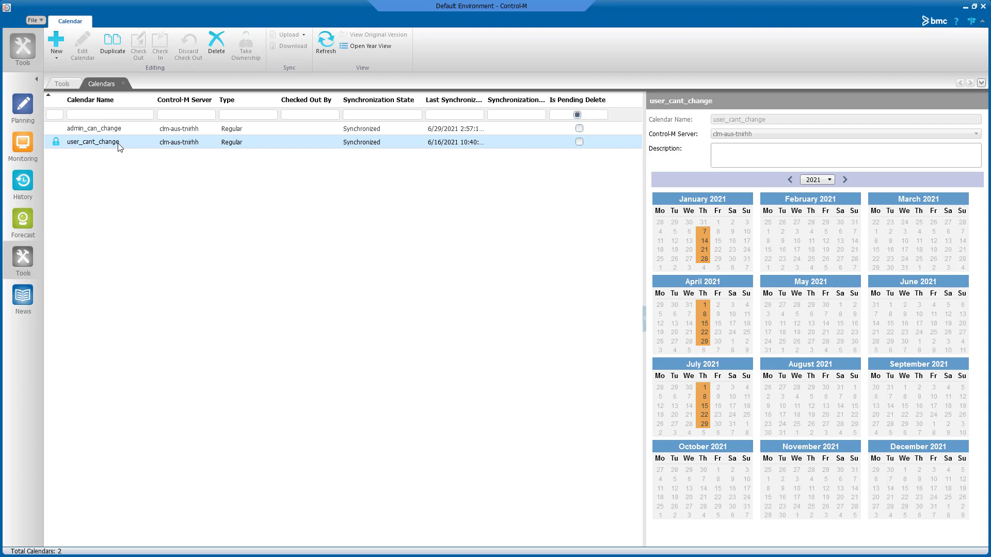
# Switch to the Control-M client's calendar list and check out the admin_can_change calendar
pyautogui.moveTo(56, 146)
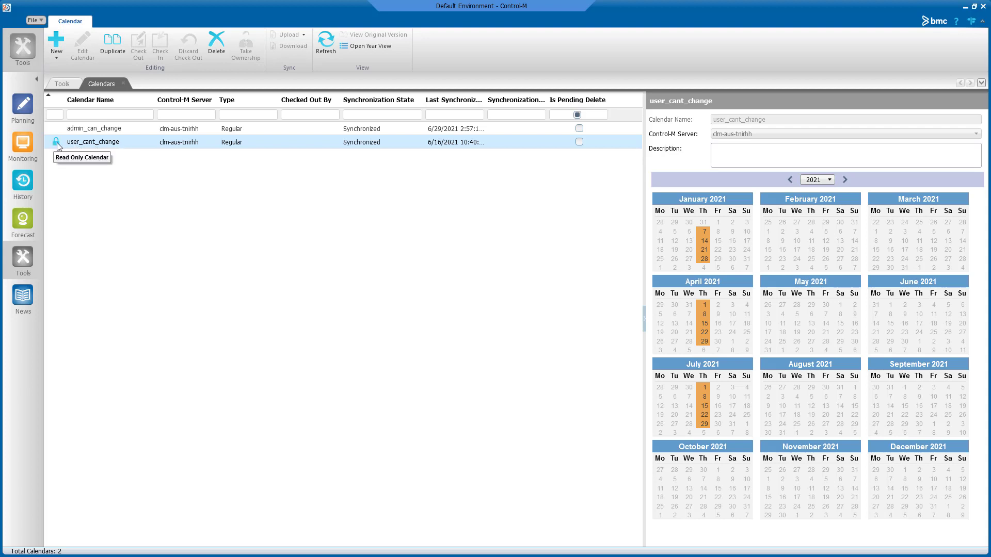
pyautogui.click(104, 129)
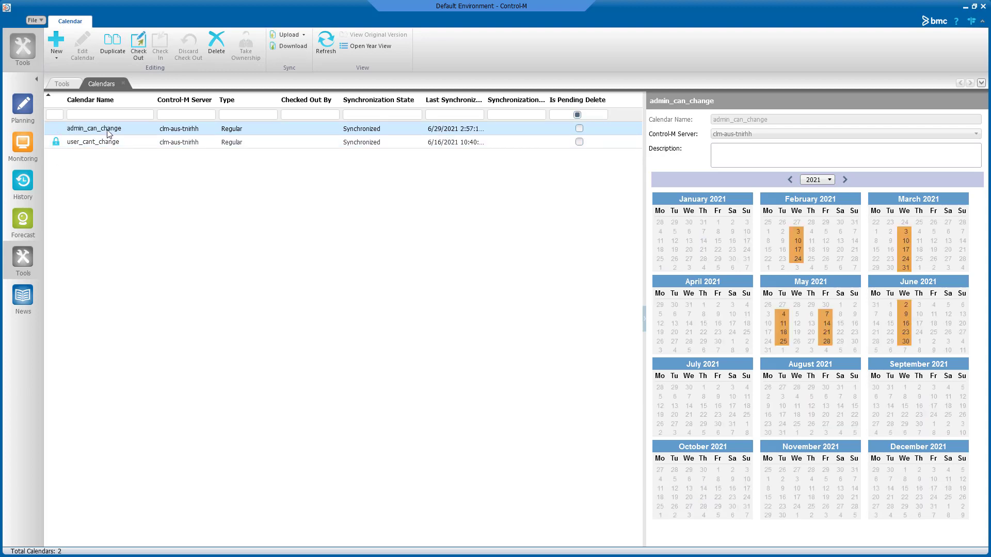
pyautogui.click(138, 57)
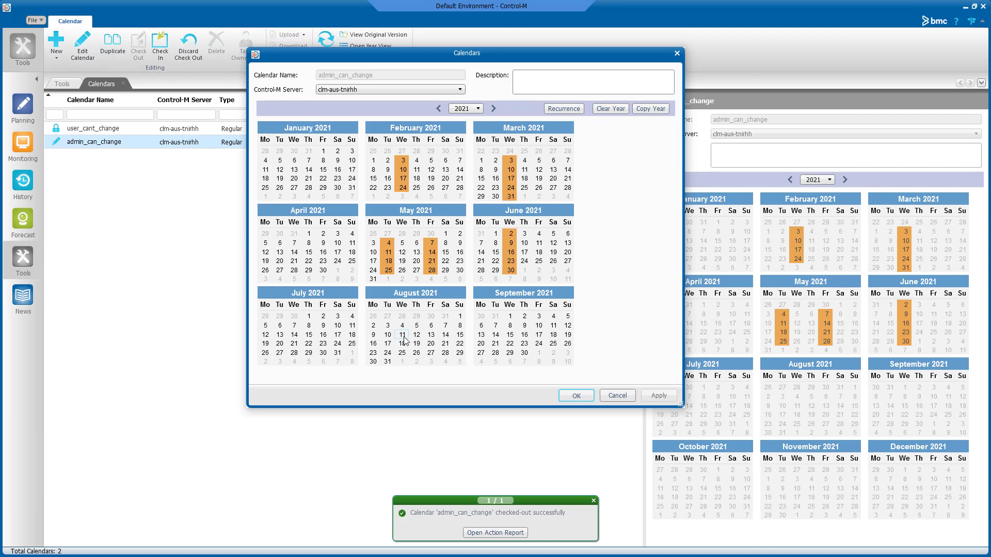
# Mark August 11, 2021 as a scheduled day in admin_can_change and check the calendar in
pyautogui.click(402, 335)
pyautogui.click(576, 396)
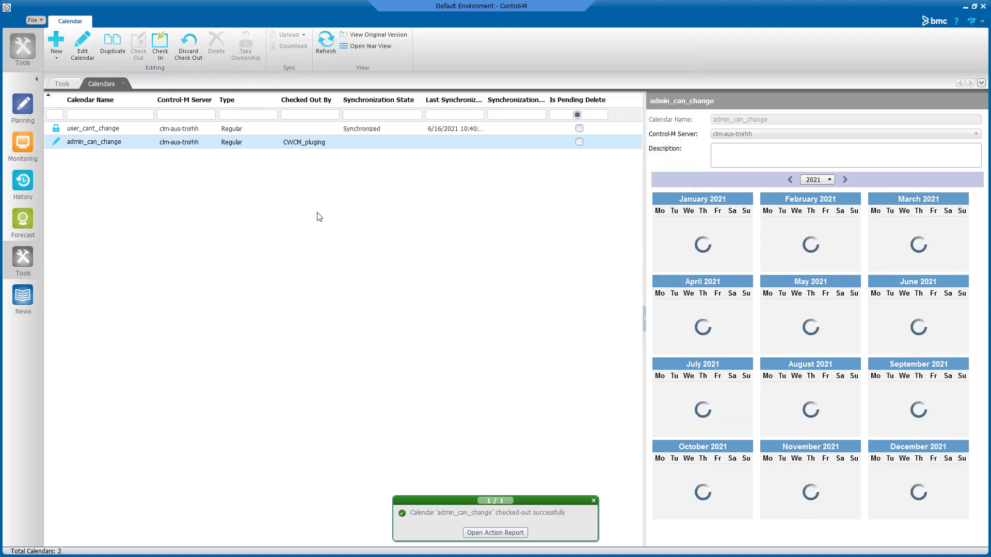
pyautogui.click(166, 63)
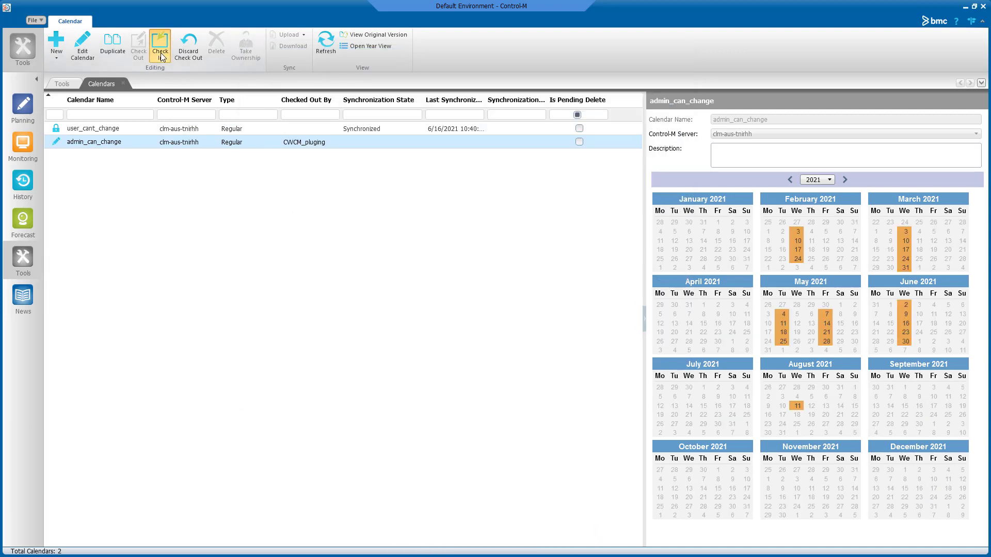
pyautogui.click(553, 305)
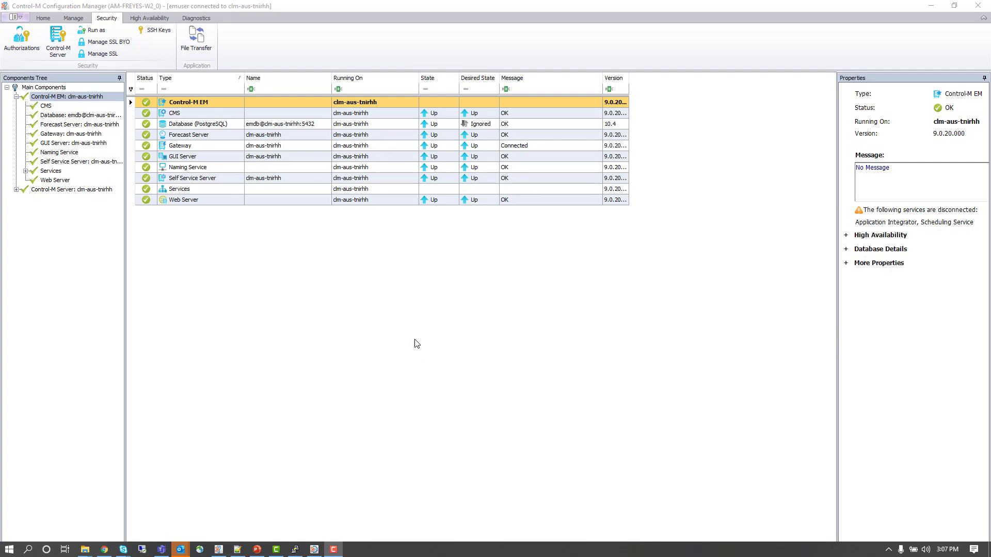
# Switch to Control-M Configuration Manager and open the CCM_PROFILE role's folder authorization entry
pyautogui.click(15, 50)
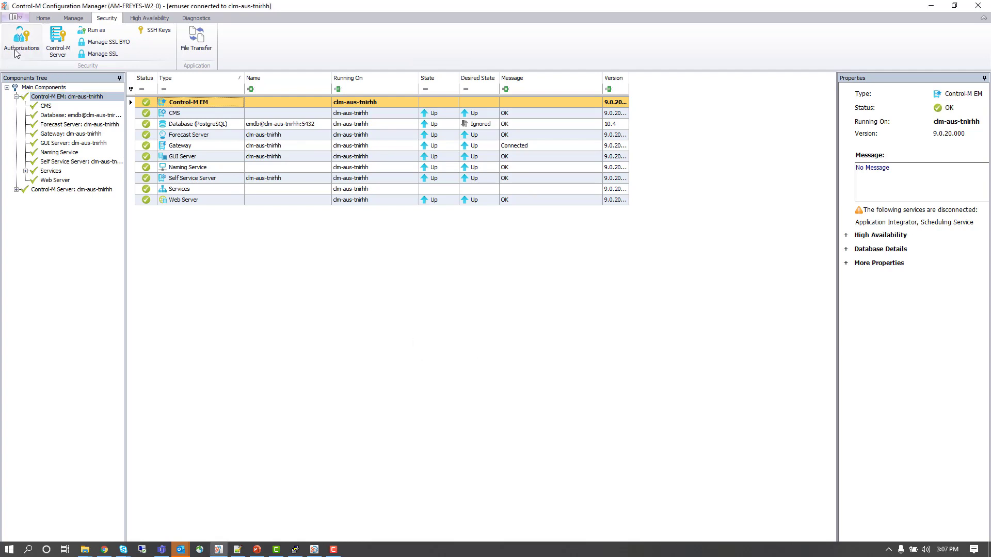
pyautogui.click(15, 50)
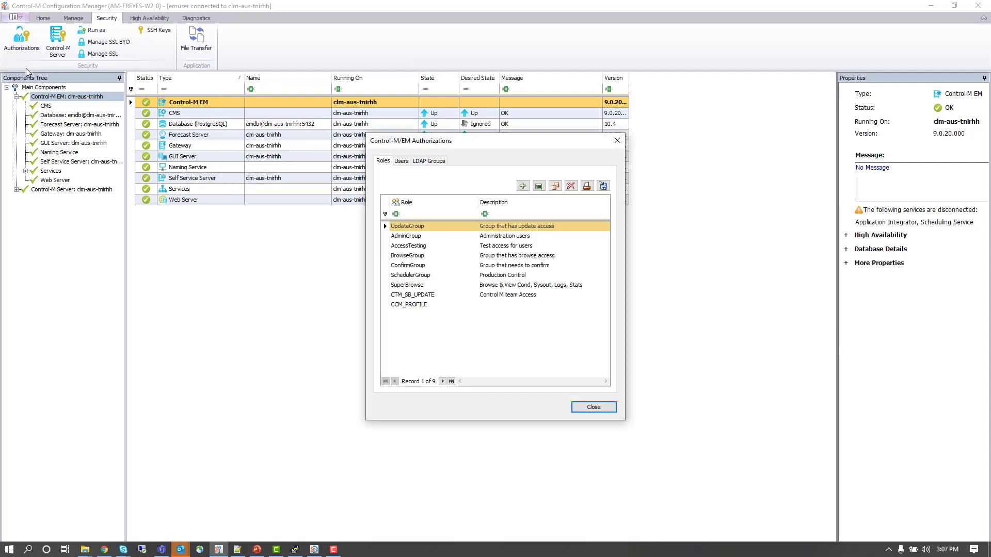
pyautogui.doubleClick(414, 306)
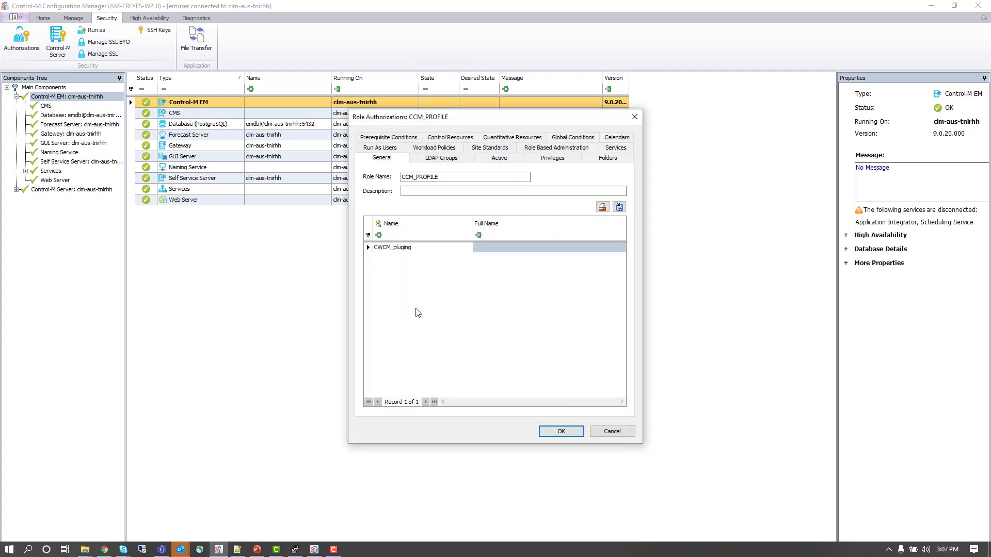
pyautogui.click(614, 161)
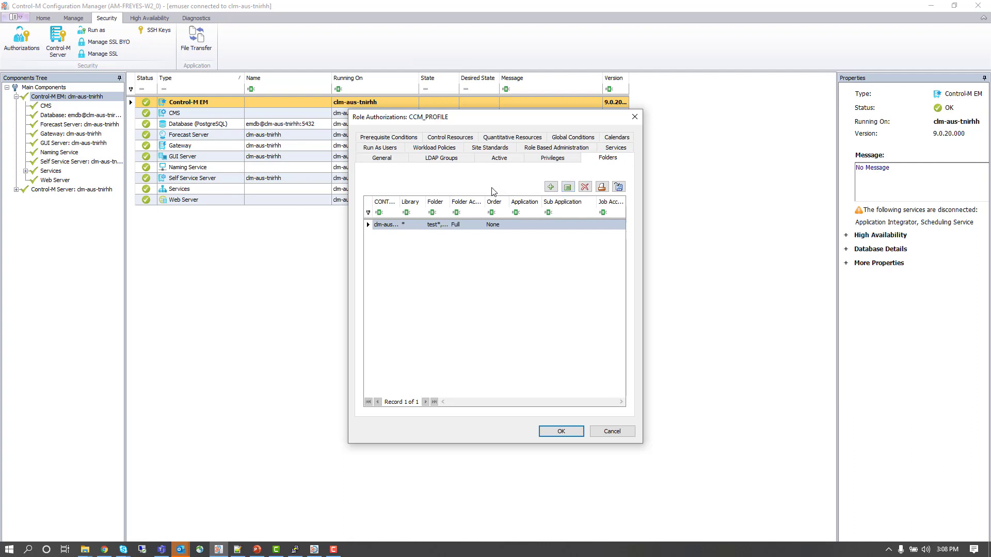
pyautogui.doubleClick(523, 230)
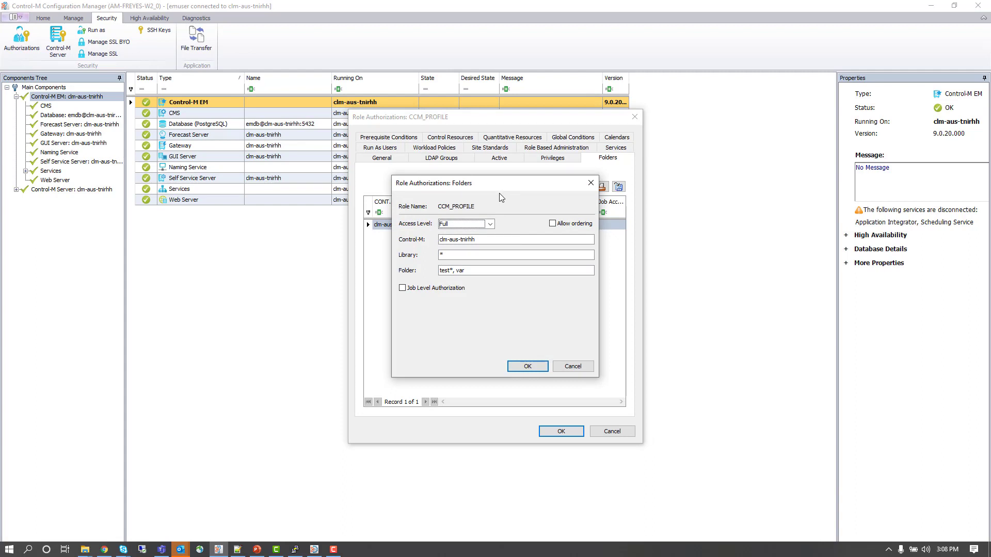
# Turn on Job Level Authorization for the folder entry to examine its options, and turn it off again
pyautogui.click(493, 239)
pyautogui.click(403, 288)
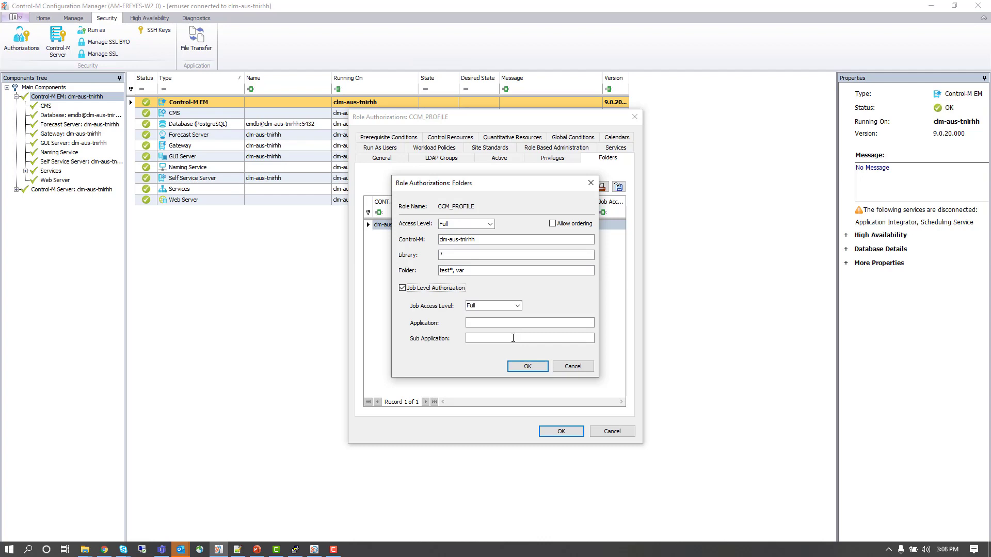
pyautogui.click(402, 288)
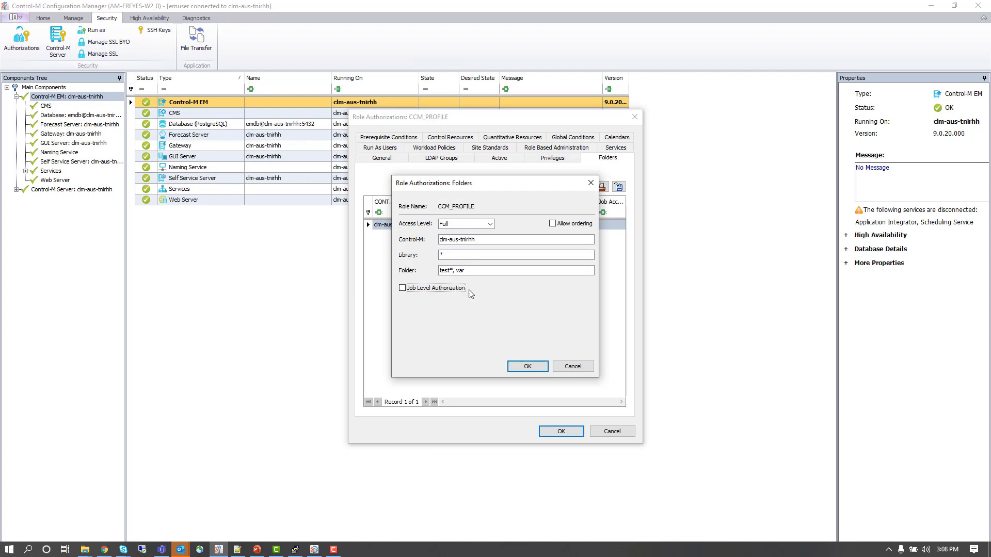
# Accept the folder entry, save the CCM_PROFILE authorizations and close the authorizations window
pyautogui.click(526, 365)
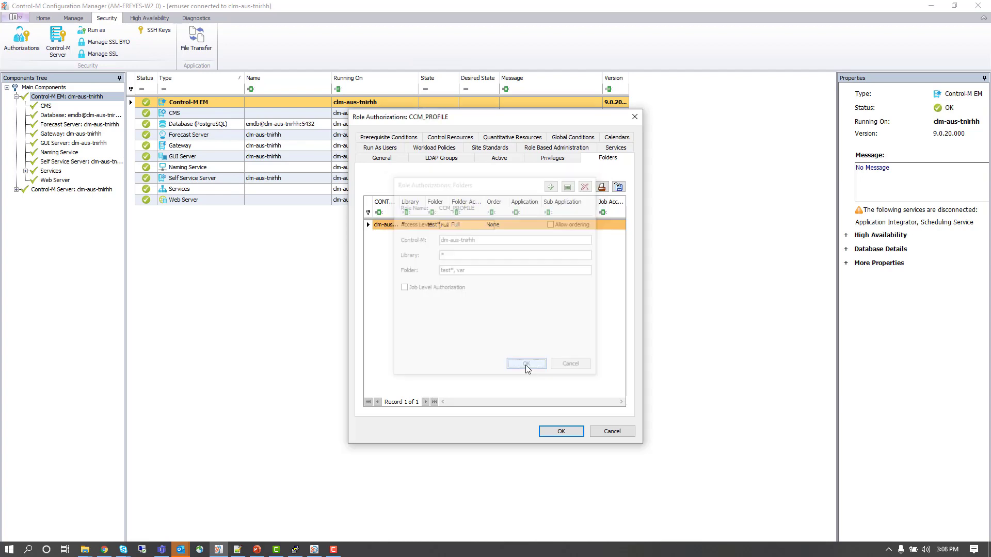
pyautogui.click(561, 432)
pyautogui.click(564, 317)
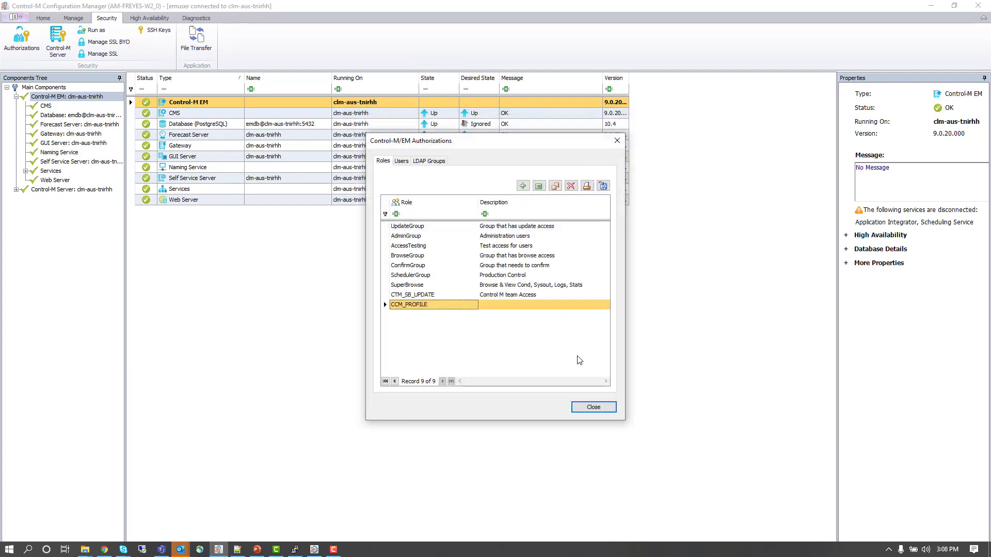
pyautogui.click(594, 409)
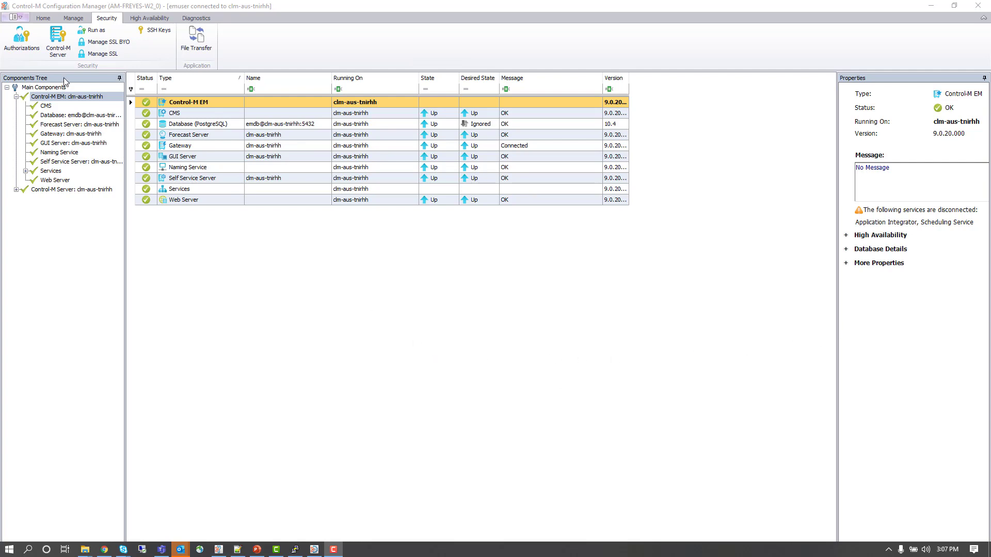
# Reopen the folder authorization entry for test* and var in the CCM_PROFILE role
pyautogui.click(16, 52)
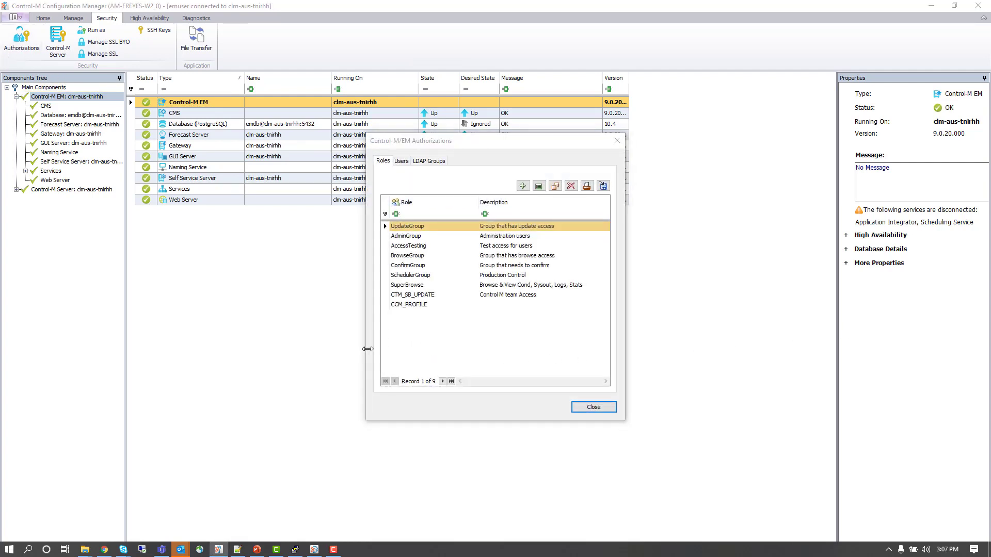
pyautogui.doubleClick(415, 309)
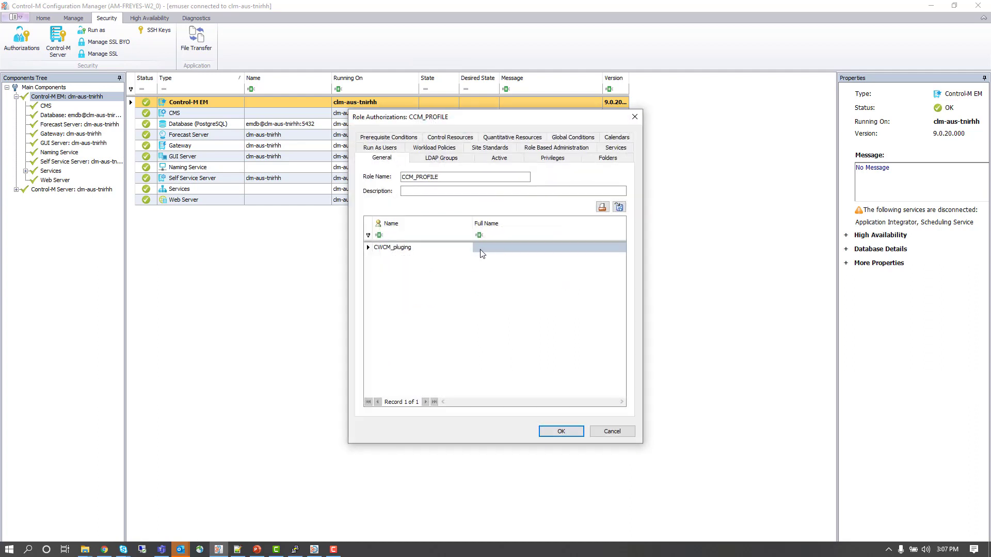
pyautogui.click(612, 160)
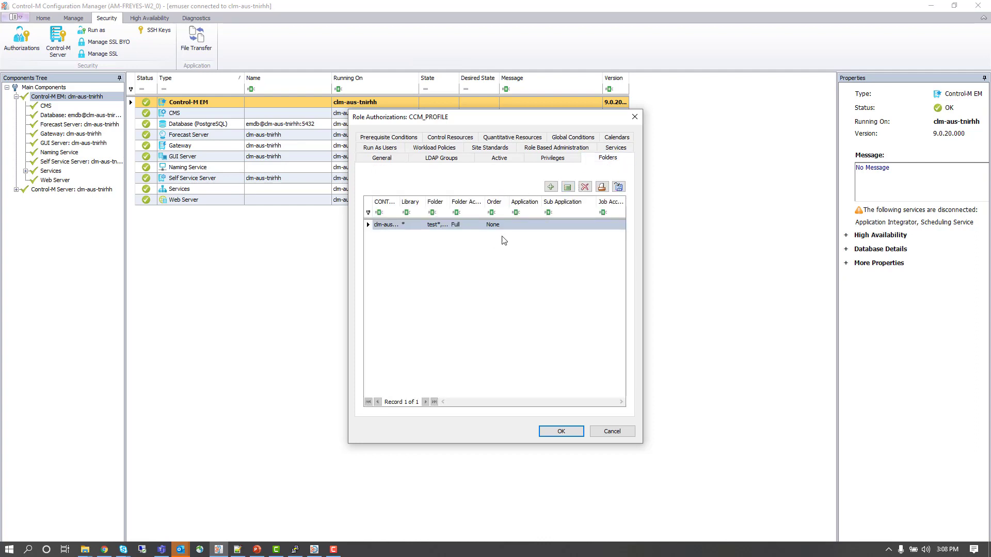
pyautogui.doubleClick(522, 226)
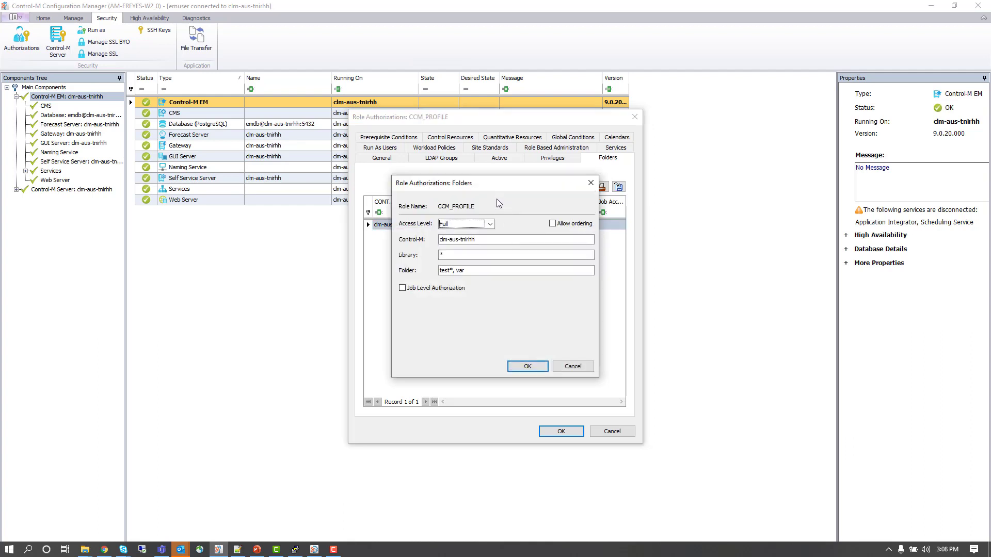
# Examine the entry's server and folder values and its job-level options, leaving Job Level Authorization off
pyautogui.click(489, 240)
pyautogui.click(480, 270)
pyautogui.click(402, 288)
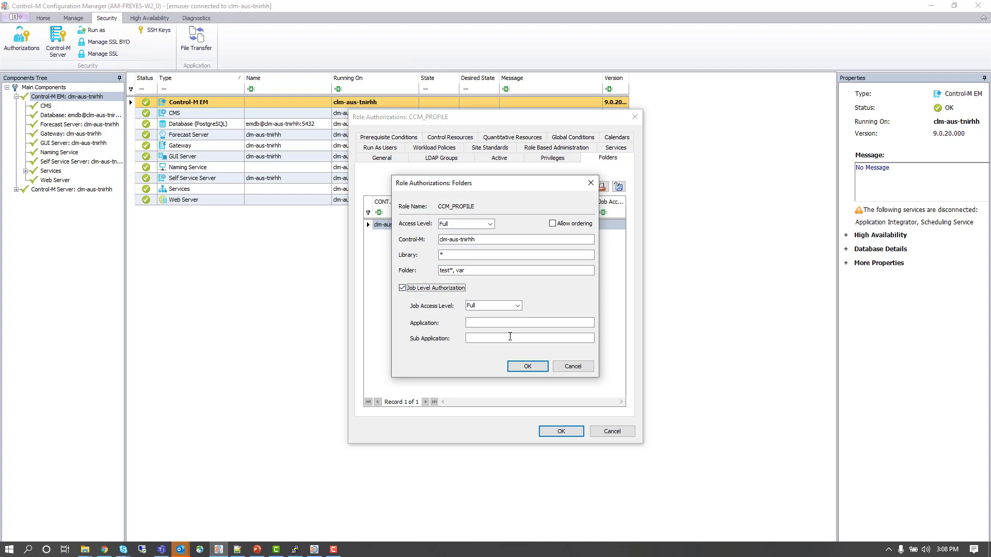
pyautogui.click(403, 288)
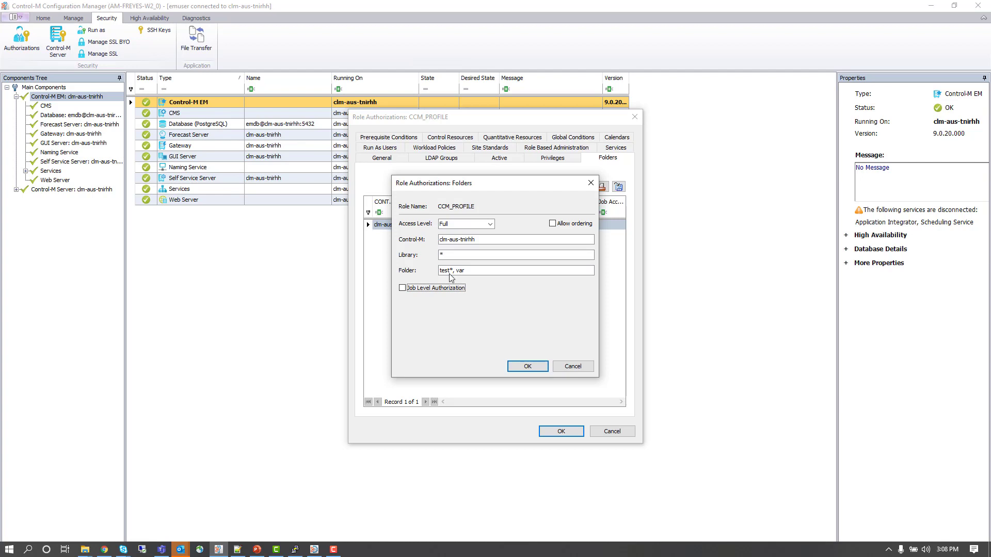
# Confirm the folder entry, save the authorizations of CCM_PROFILE and close the role list
pyautogui.click(528, 367)
pyautogui.click(560, 430)
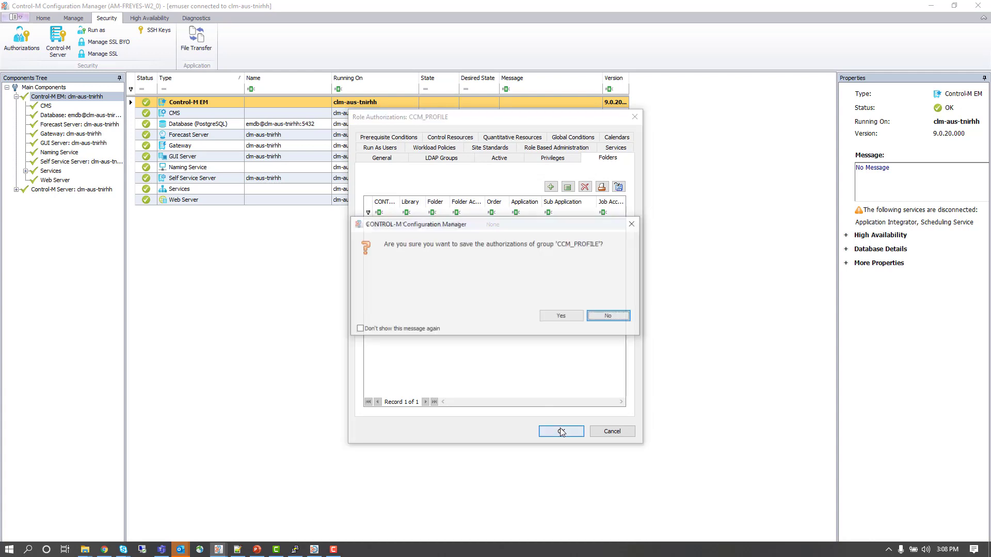
pyautogui.click(562, 316)
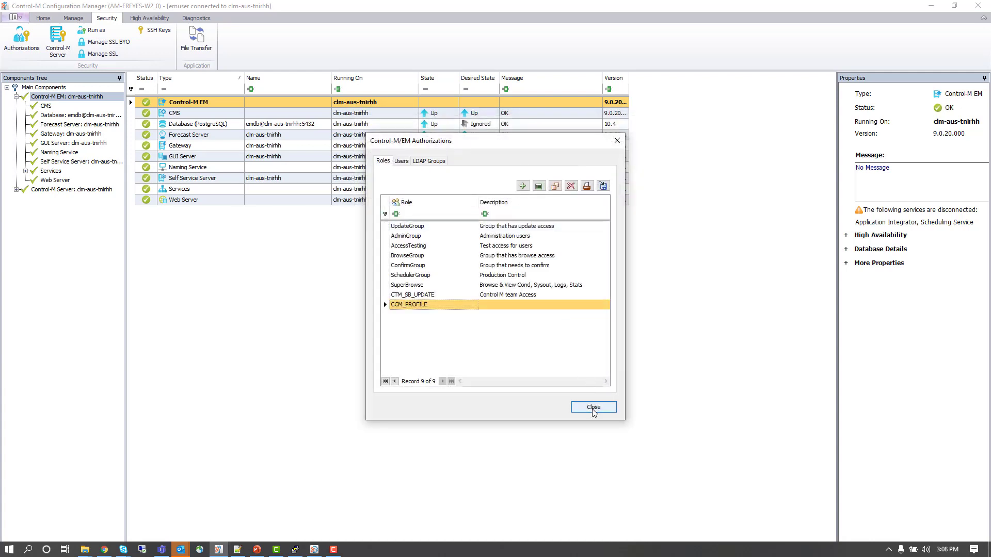
pyautogui.click(592, 411)
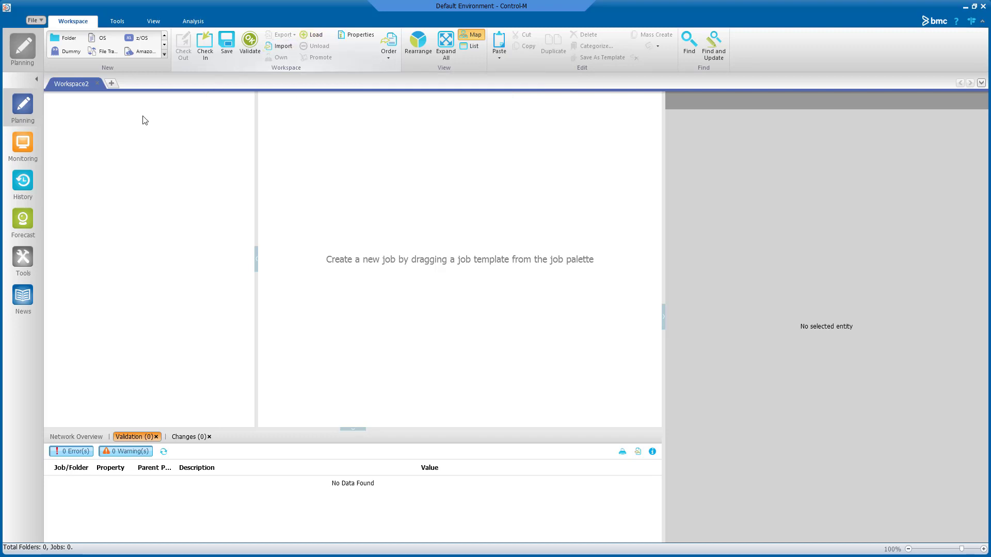
# Switch to the Control-M Planning workspace, list the folders under the clm-aus-tnirhh server and start the load
pyautogui.click(315, 37)
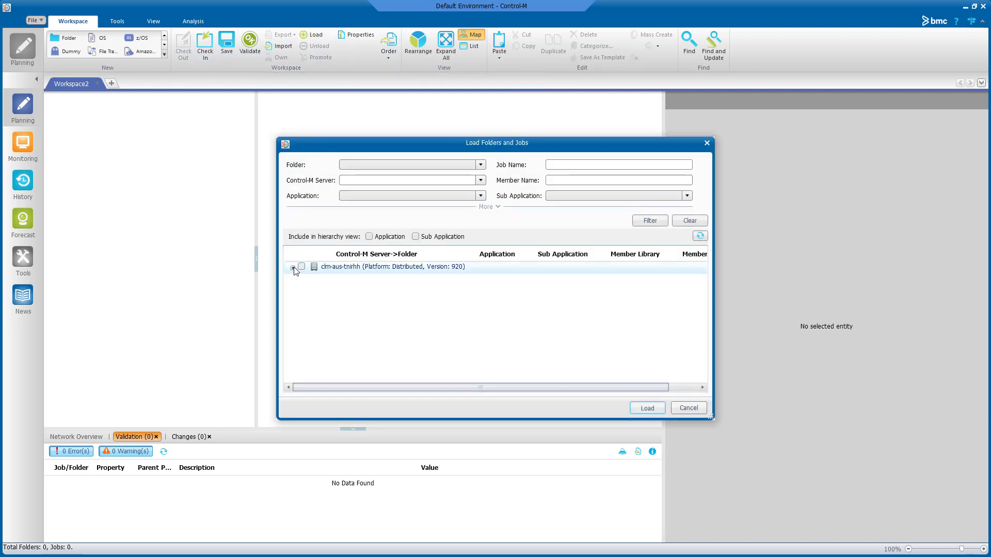
pyautogui.click(292, 268)
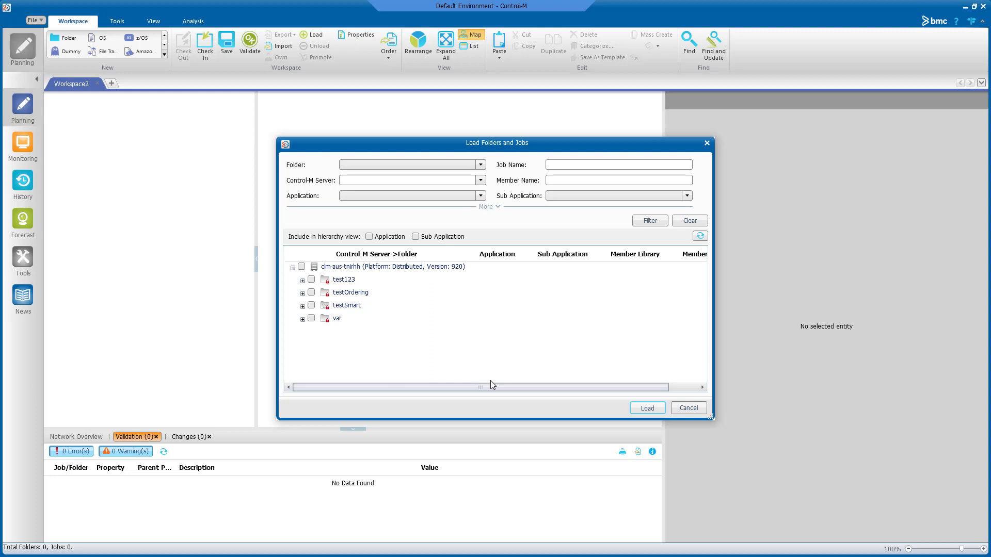
pyautogui.click(638, 407)
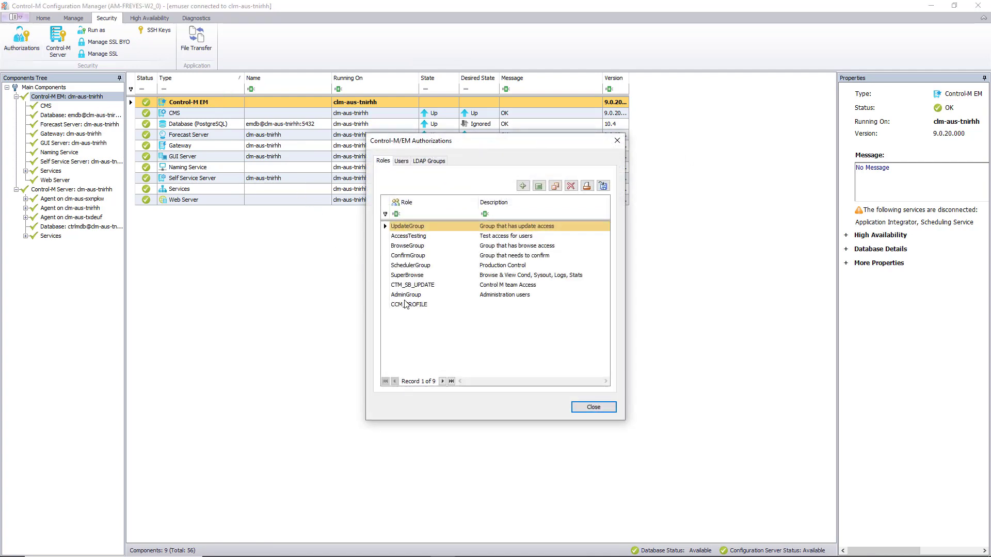
# Open the CCM_PROFILE role and examine its privileges and the access level choices for ViewPoints, keeping Browse selected
pyautogui.click(411, 308)
pyautogui.doubleClick(411, 305)
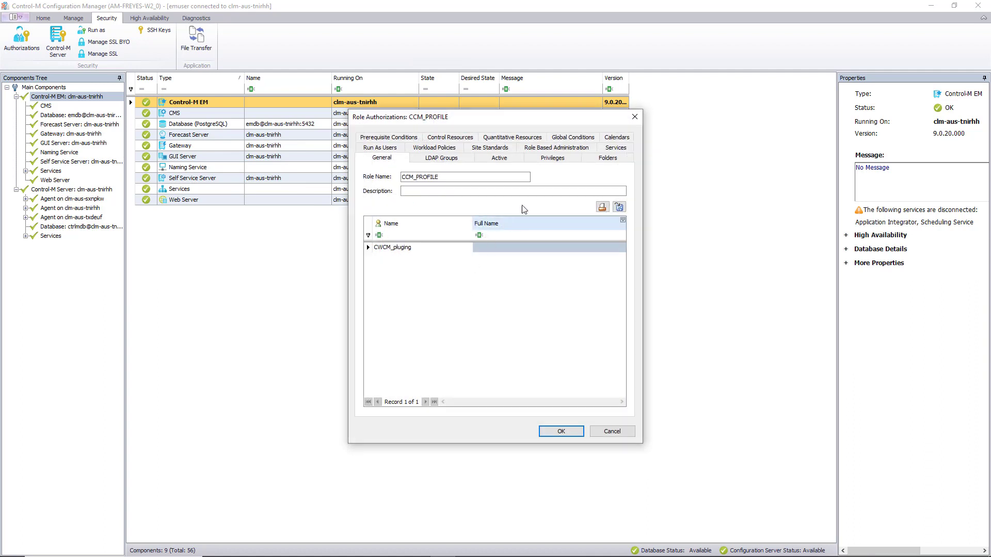
pyautogui.click(556, 158)
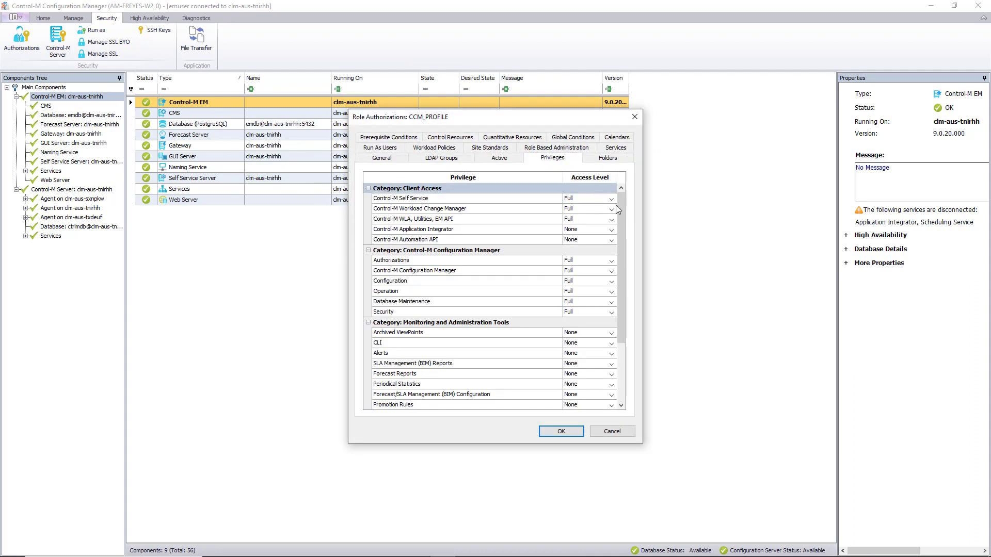
pyautogui.scroll(-3, 621, 214)
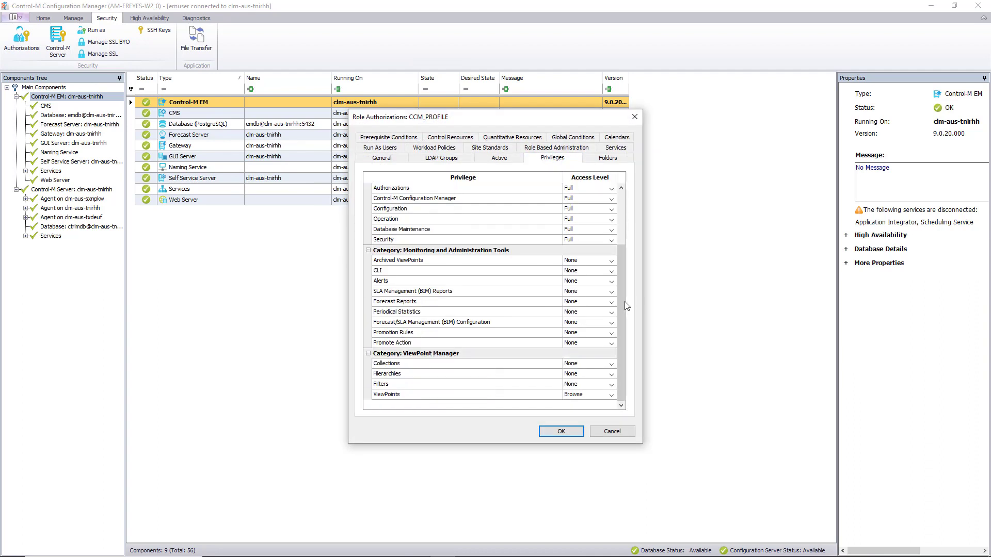
pyautogui.click(469, 397)
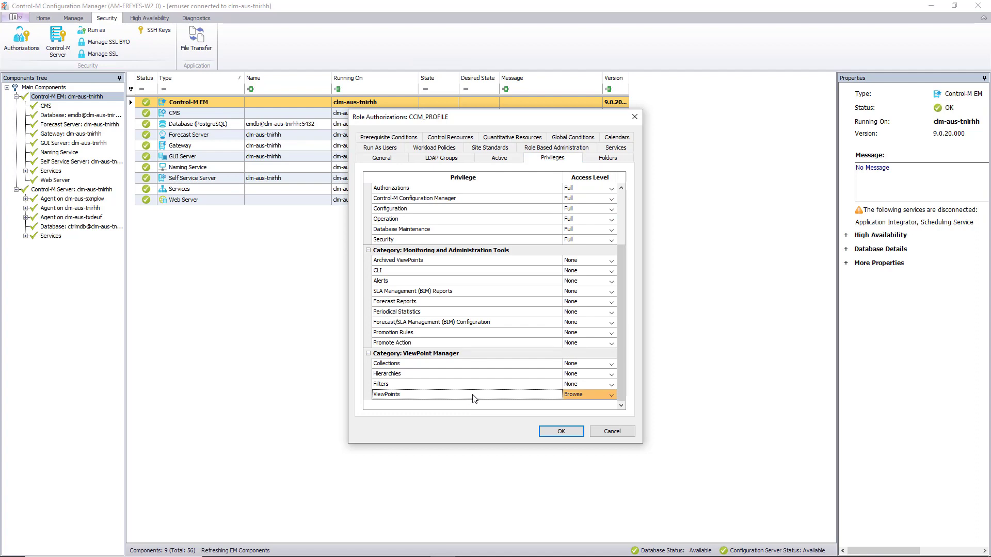
pyautogui.click(611, 395)
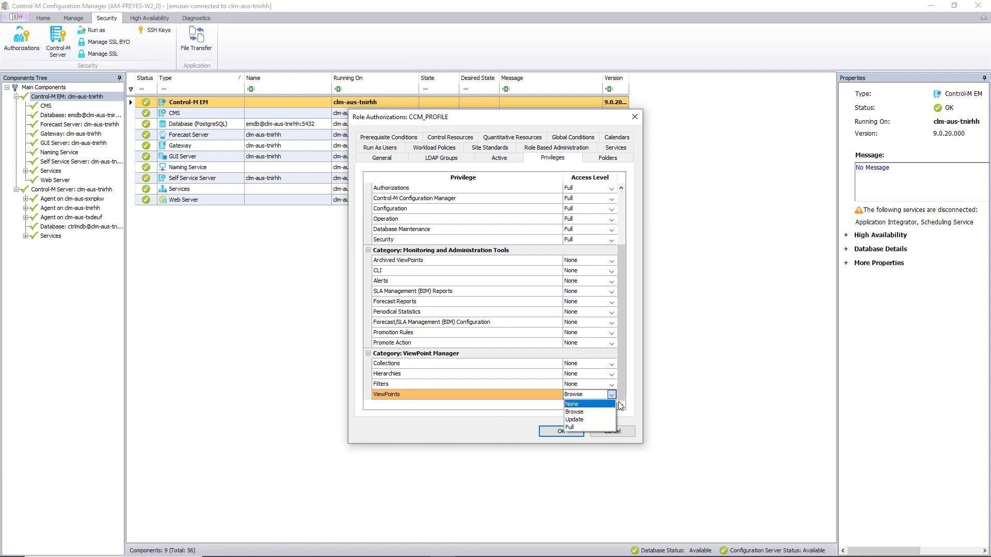
pyautogui.click(612, 413)
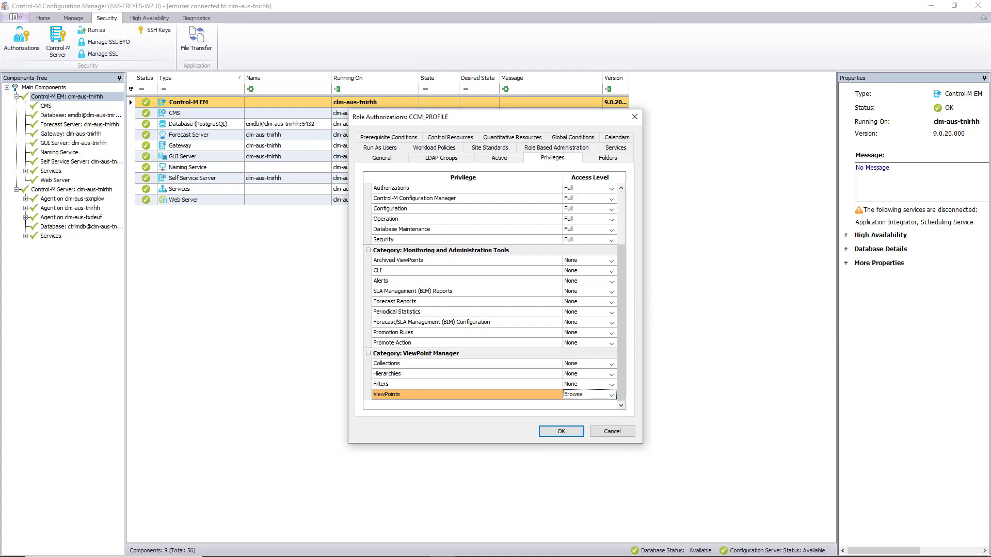
# Examine the role's entries for prerequisite conditions, control resources, quantitative resources and global conditions
pyautogui.click(402, 138)
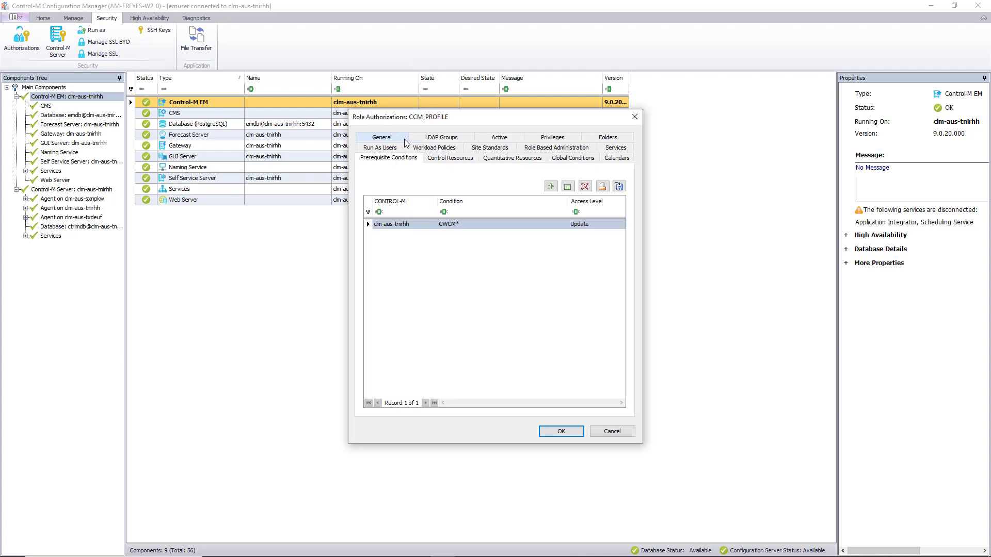
pyautogui.click(439, 159)
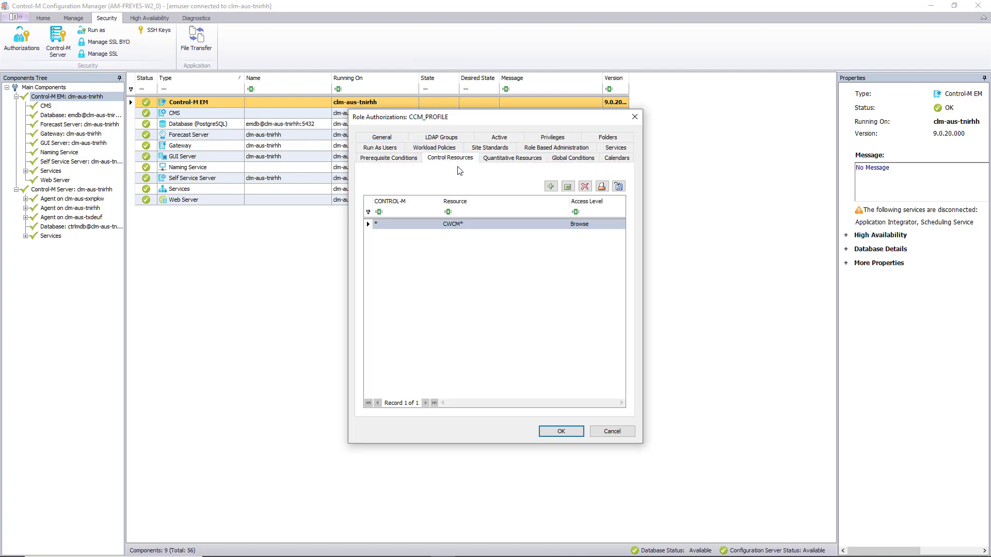
pyautogui.click(505, 160)
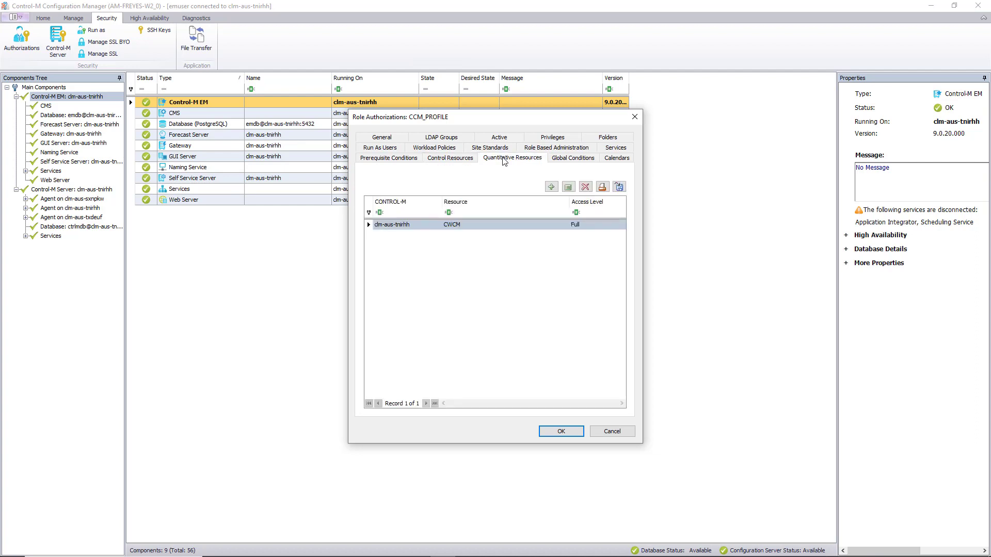
pyautogui.click(571, 161)
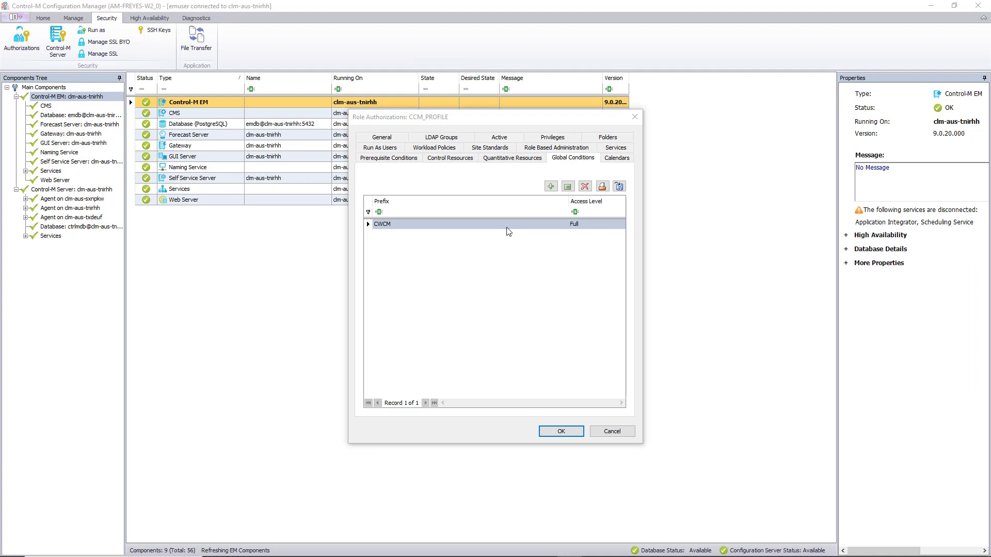
pyautogui.click(508, 159)
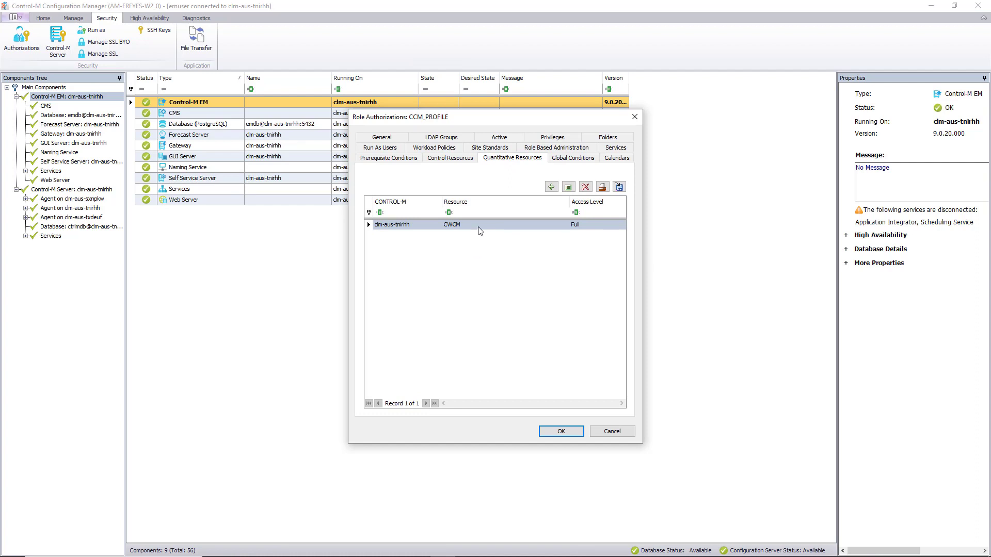
pyautogui.click(453, 158)
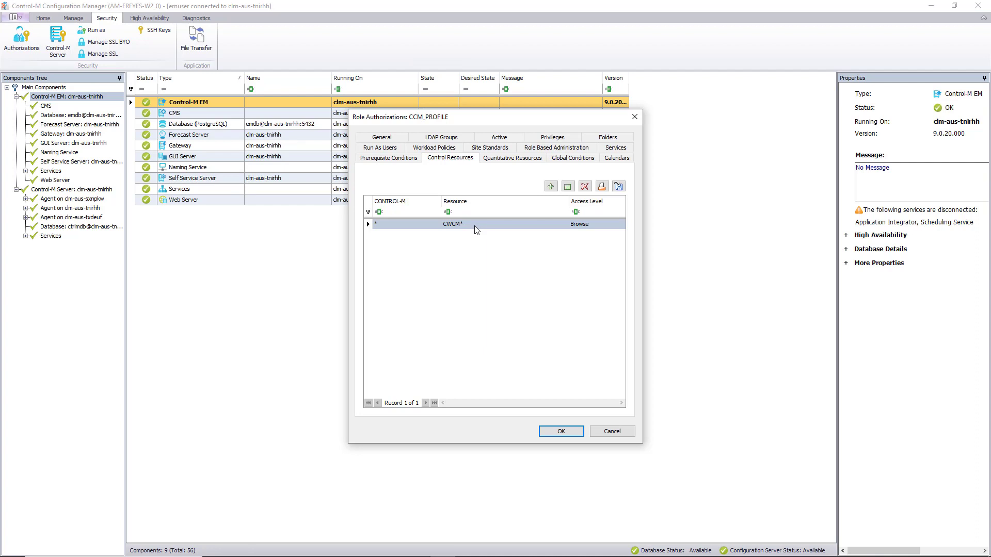
pyautogui.click(404, 158)
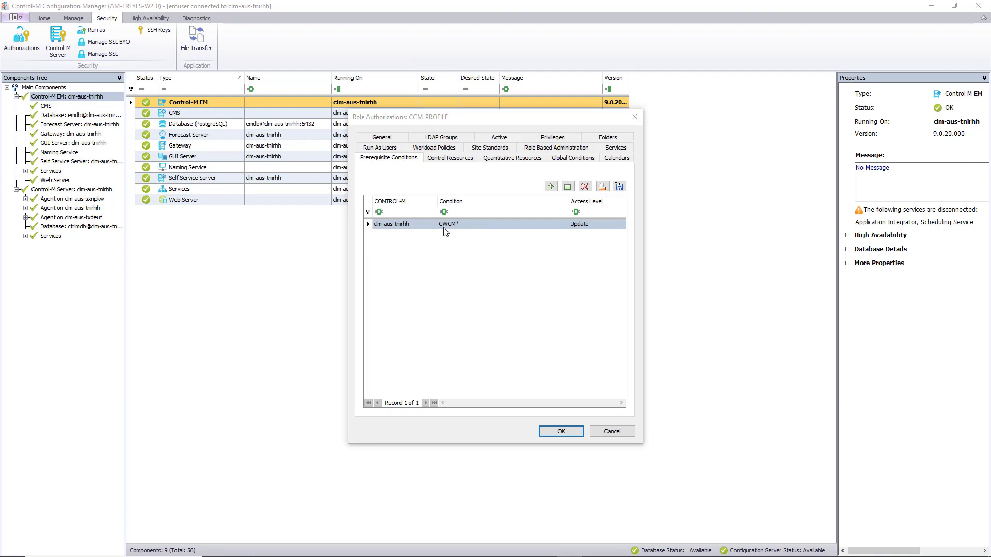
# Review the role's allowed actions on active jobs and its jobs filter definition, closing the filter without changes
pyautogui.click(499, 137)
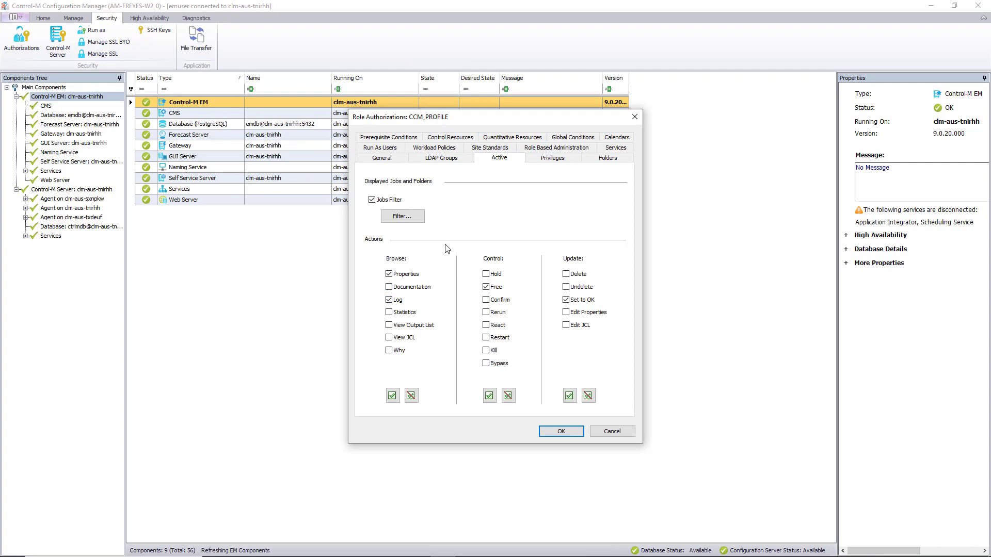
pyautogui.click(388, 215)
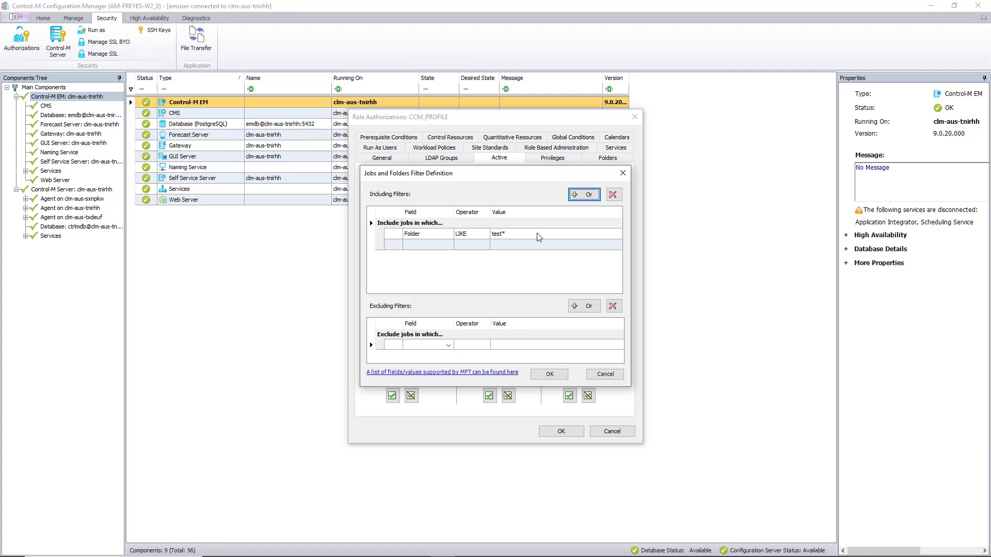
pyautogui.click(621, 178)
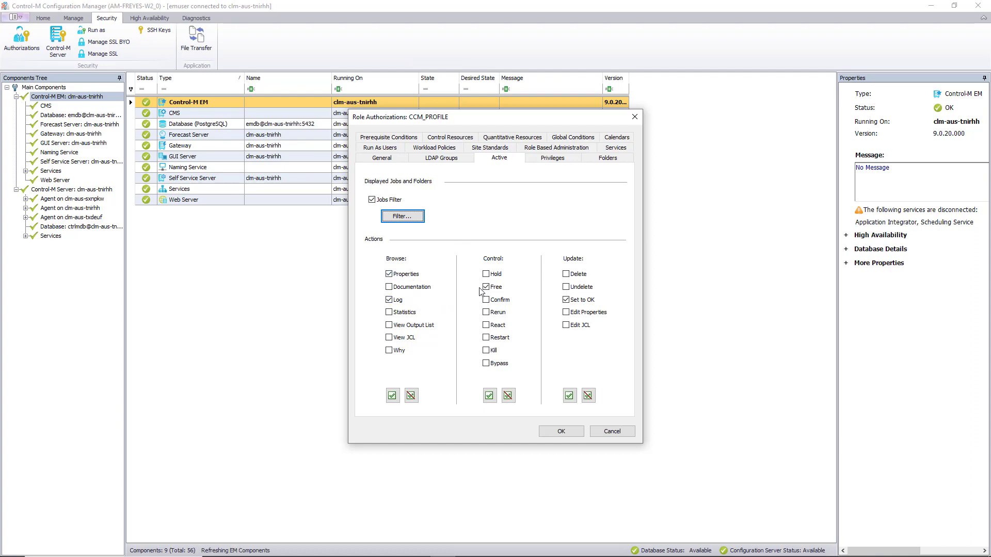
# Confirm and save the authorizations of CCM_PROFILE, and close the role list
pyautogui.click(563, 432)
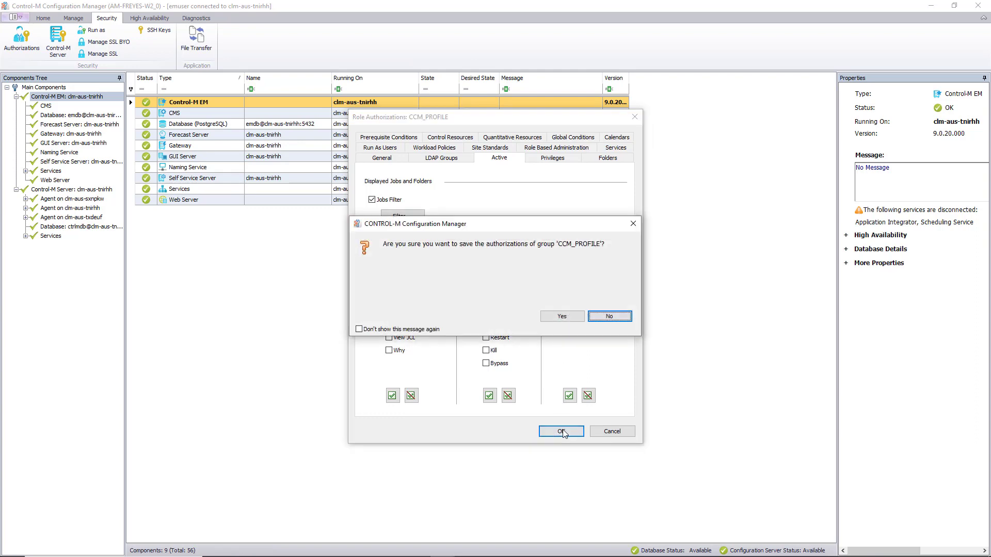
pyautogui.click(558, 318)
pyautogui.click(591, 408)
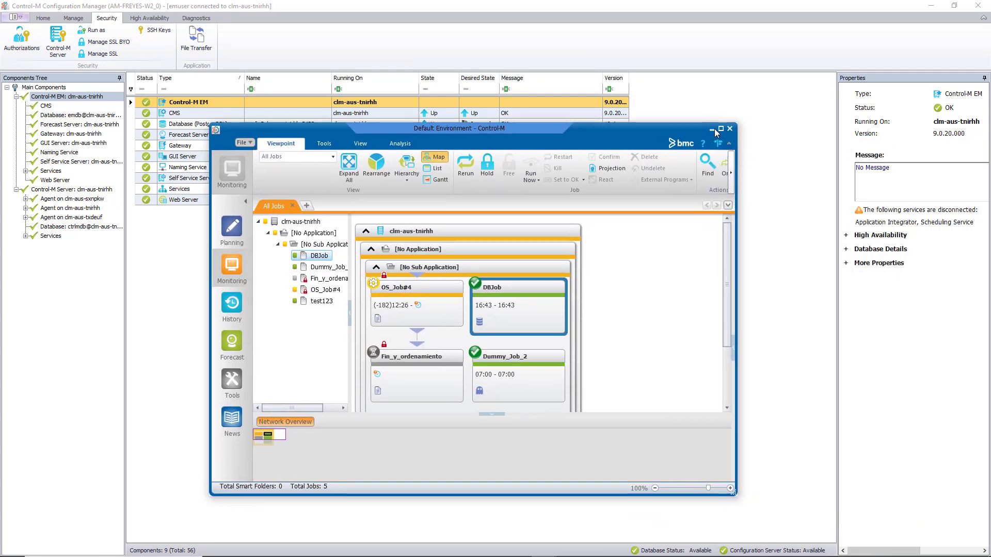
# Switch to the maximized Control-M Monitoring workspace and try to view the properties of Dummy_Job_2
pyautogui.click(721, 128)
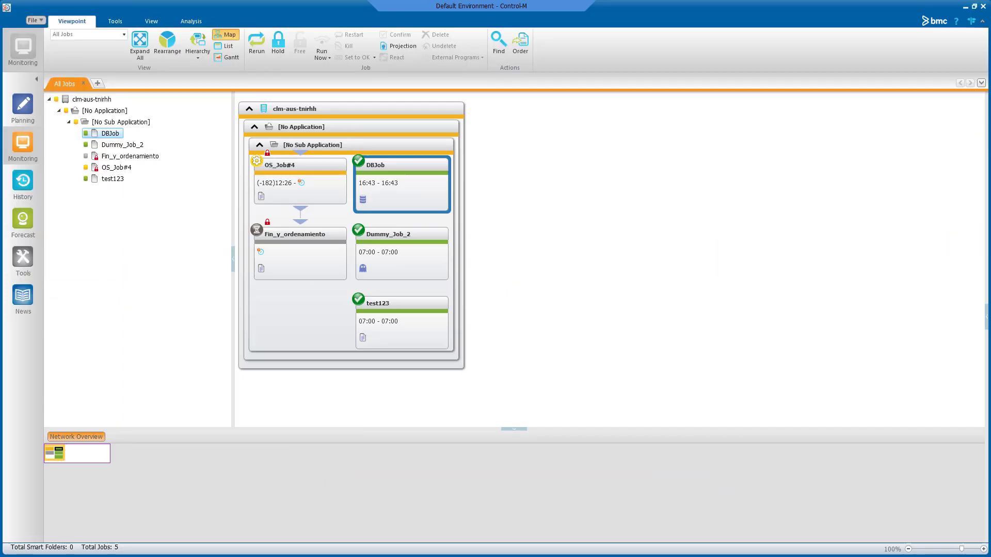
pyautogui.click(402, 323)
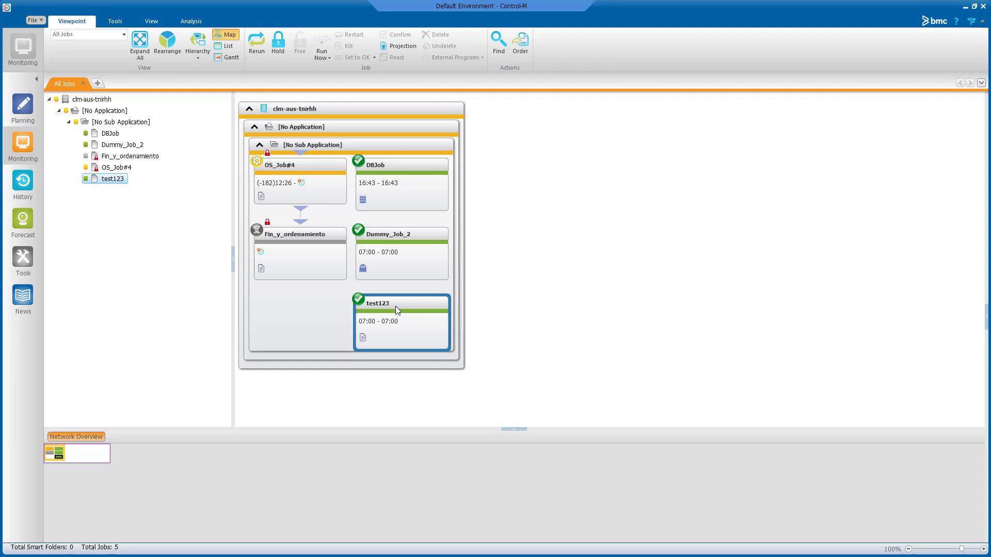
pyautogui.rightClick(421, 244)
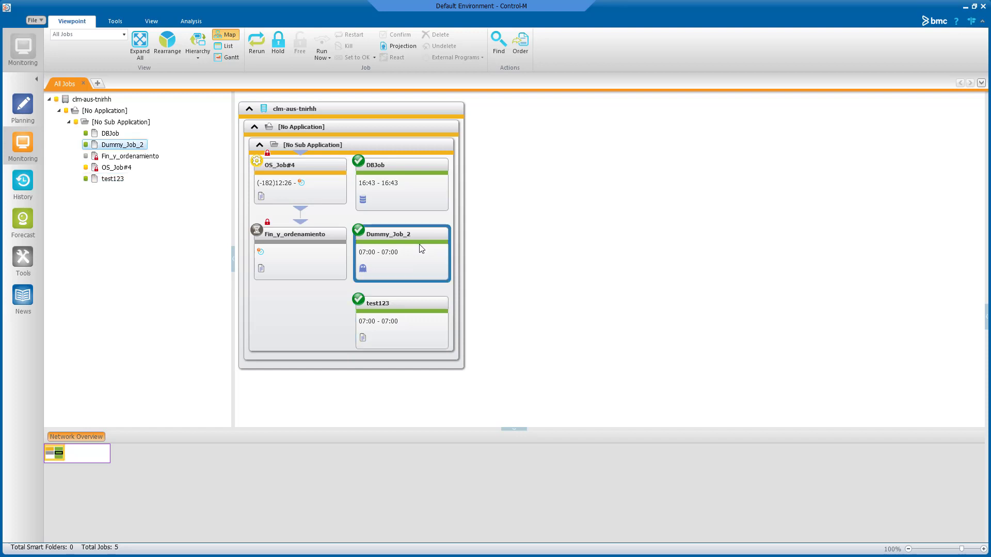
pyautogui.click(442, 253)
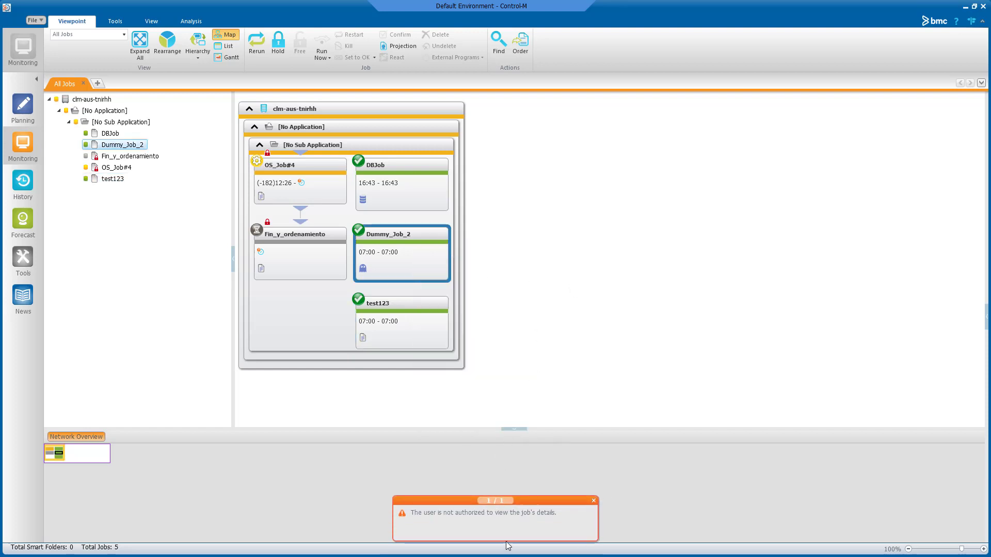
# View the properties of job test123, close them and reselect Dummy_Job_2
pyautogui.rightClick(407, 307)
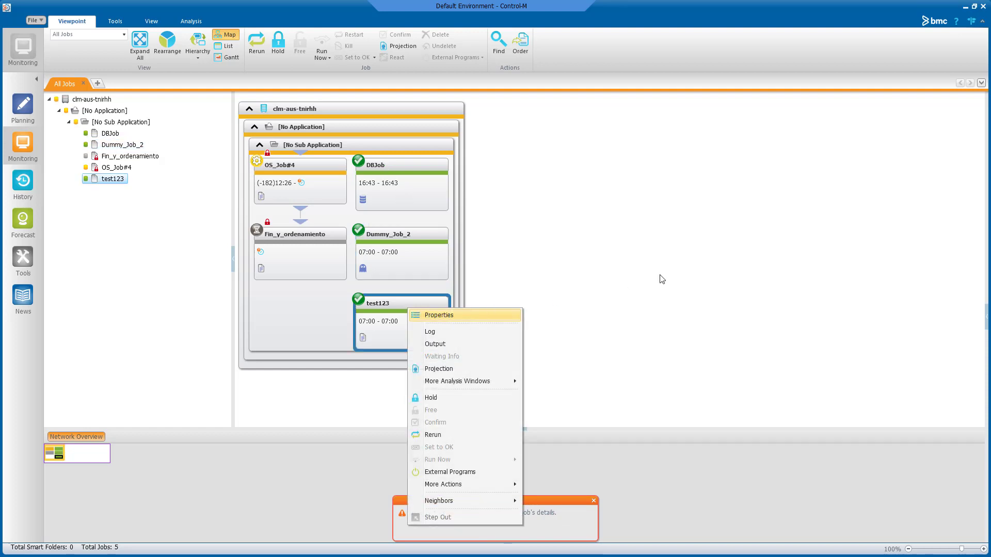
pyautogui.click(518, 317)
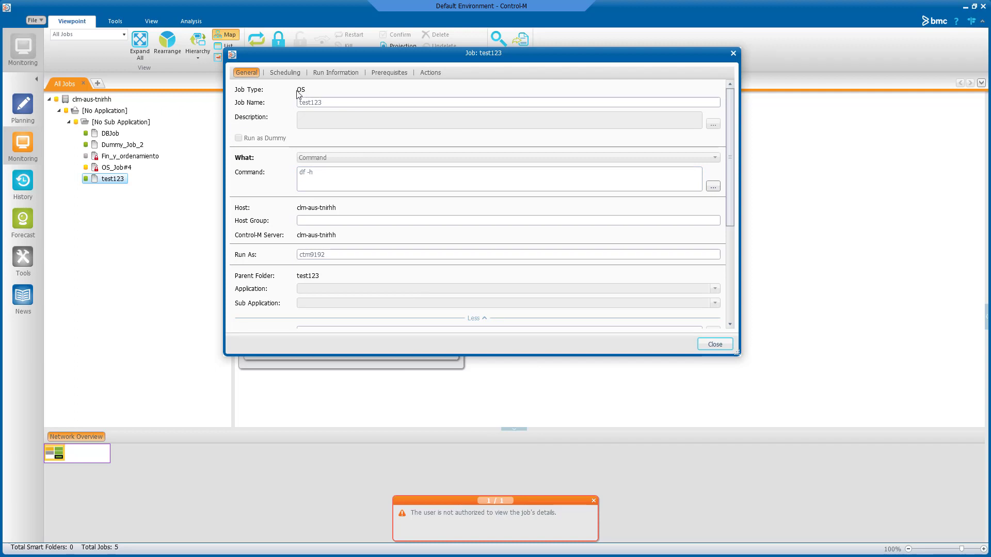
pyautogui.click(714, 345)
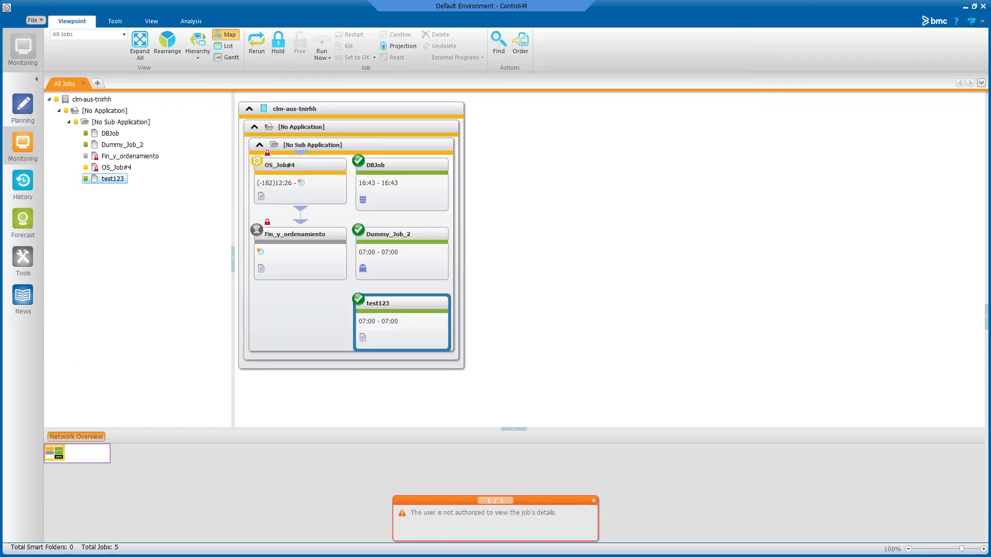
pyautogui.press('Up')
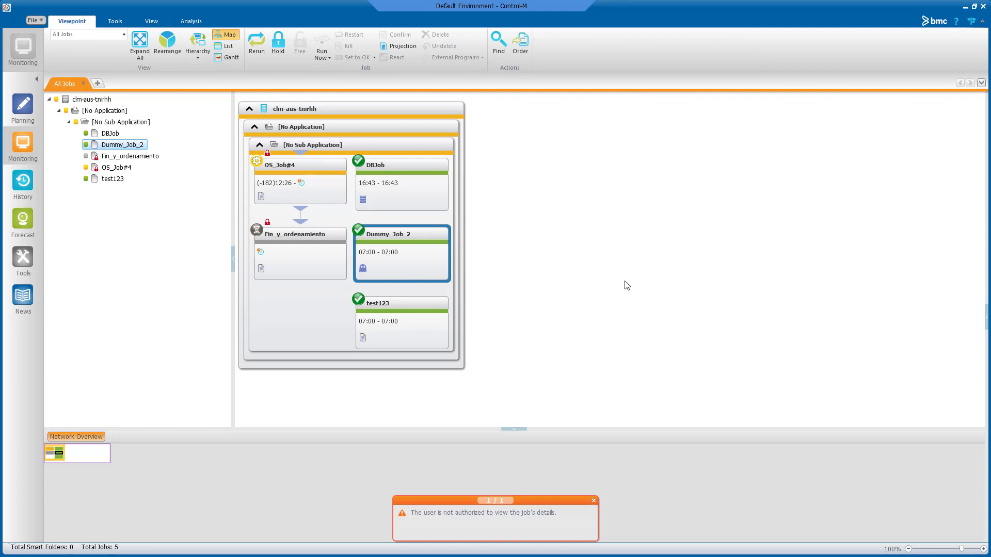
# In the Tools workspace, add and save a quantitative resource named CWCM on the clm-aus-tnirhh server
pyautogui.click(23, 258)
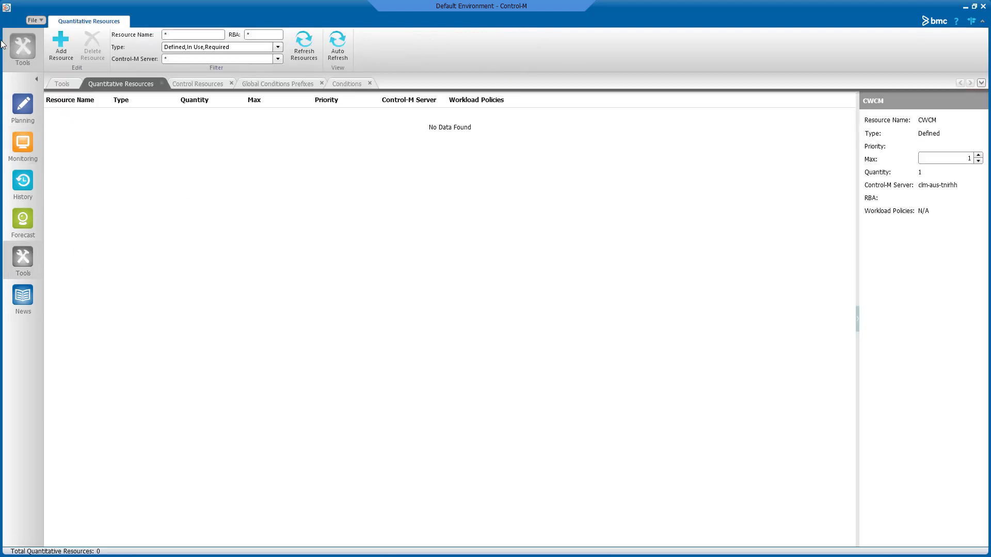
pyautogui.click(60, 83)
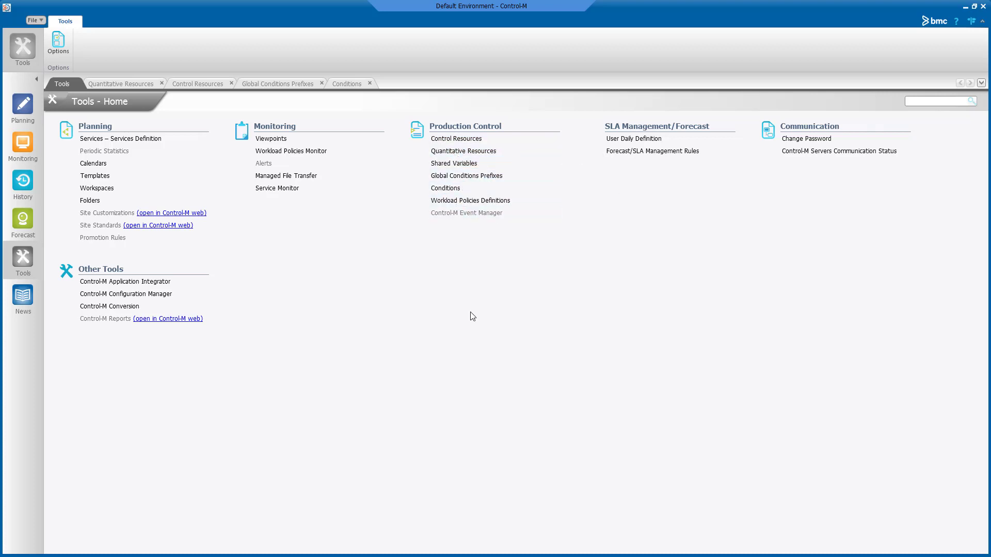
pyautogui.click(136, 85)
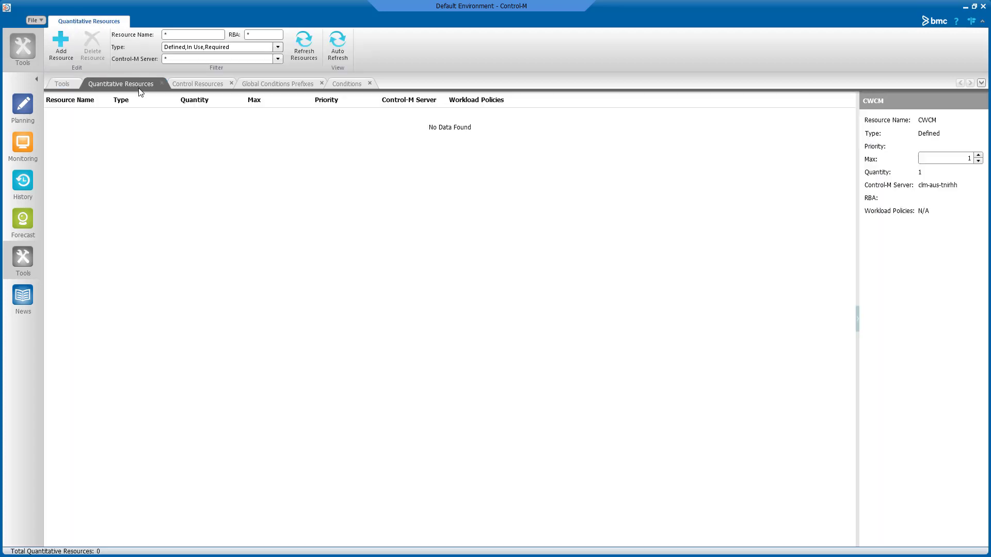
pyautogui.click(66, 45)
pyautogui.click(919, 123)
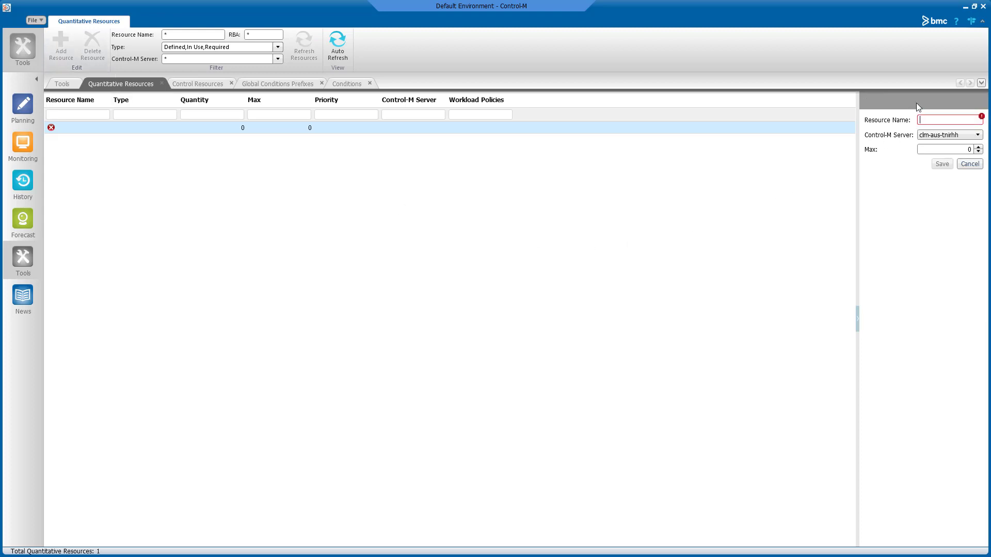
pyautogui.write('CWCM')
pyautogui.click(942, 164)
pyautogui.click(941, 166)
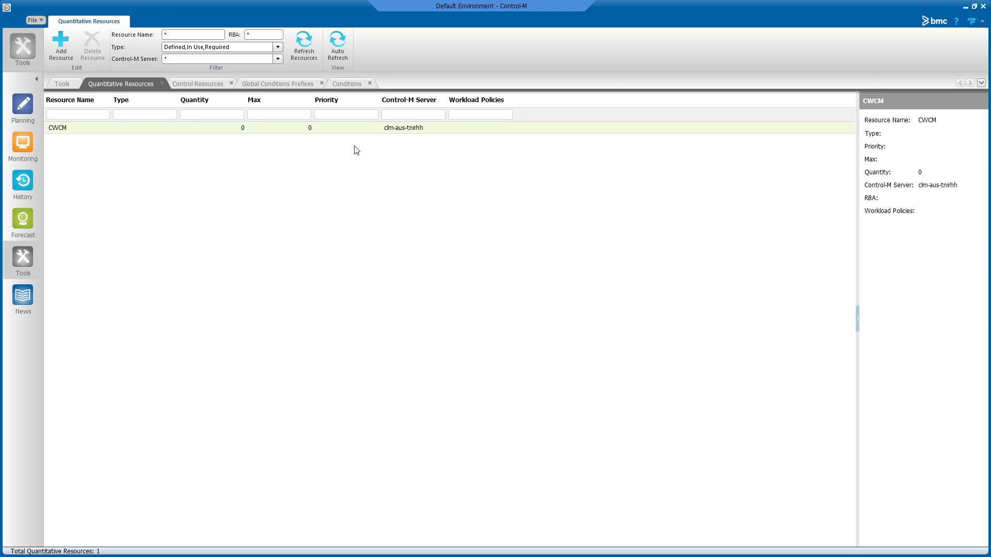
# Refresh the quantitative resources and delete the CWCM resource
pyautogui.rightClick(359, 131)
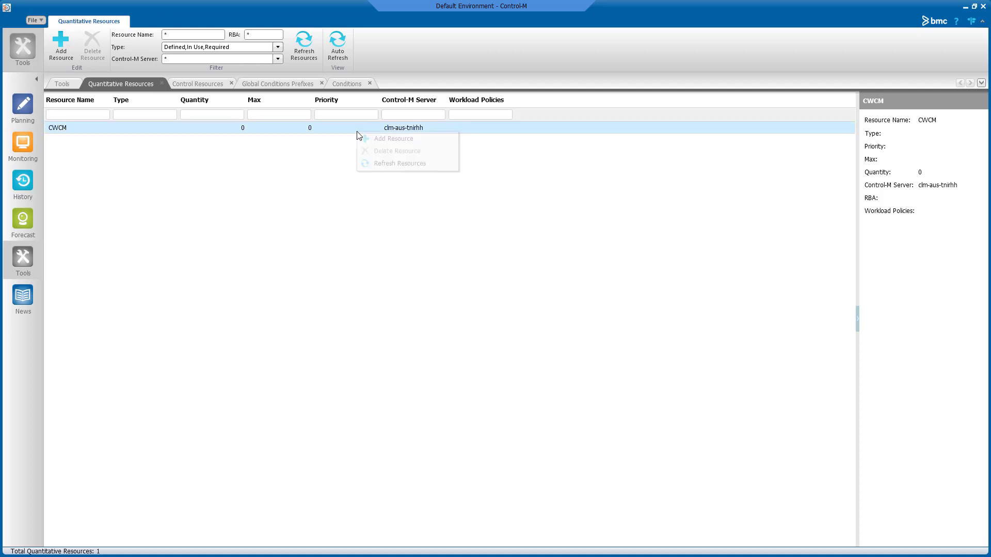
pyautogui.click(320, 153)
pyautogui.click(303, 59)
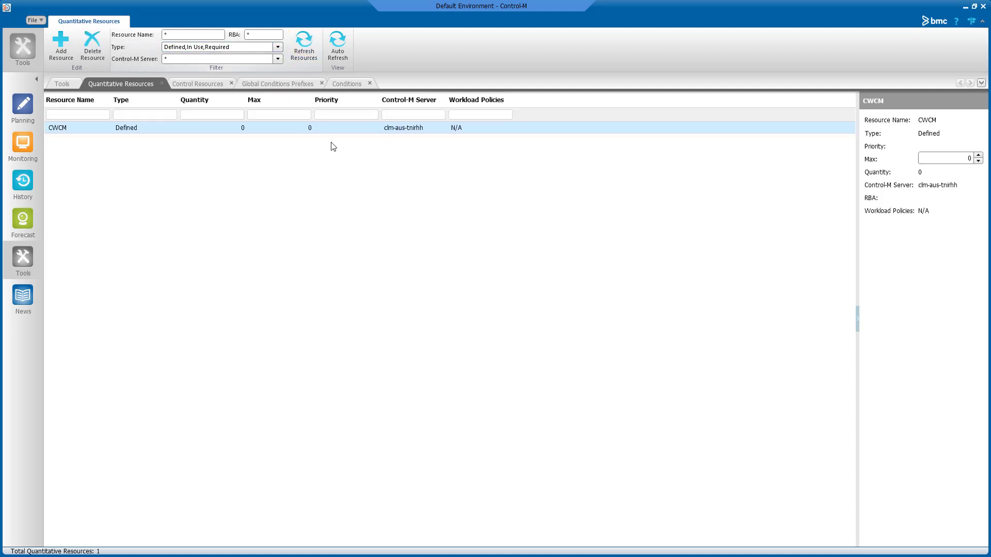
pyautogui.rightClick(336, 127)
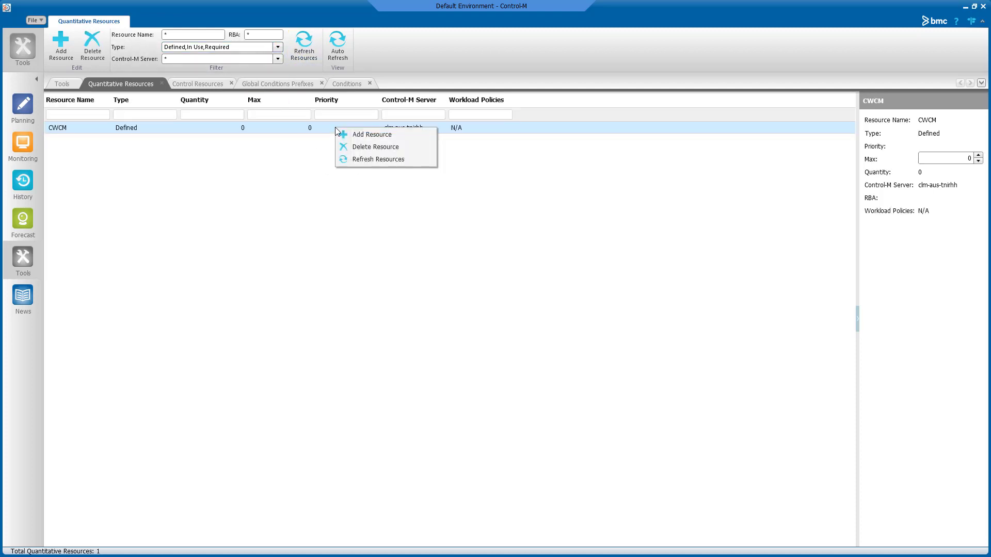
pyautogui.click(360, 149)
pyautogui.click(553, 305)
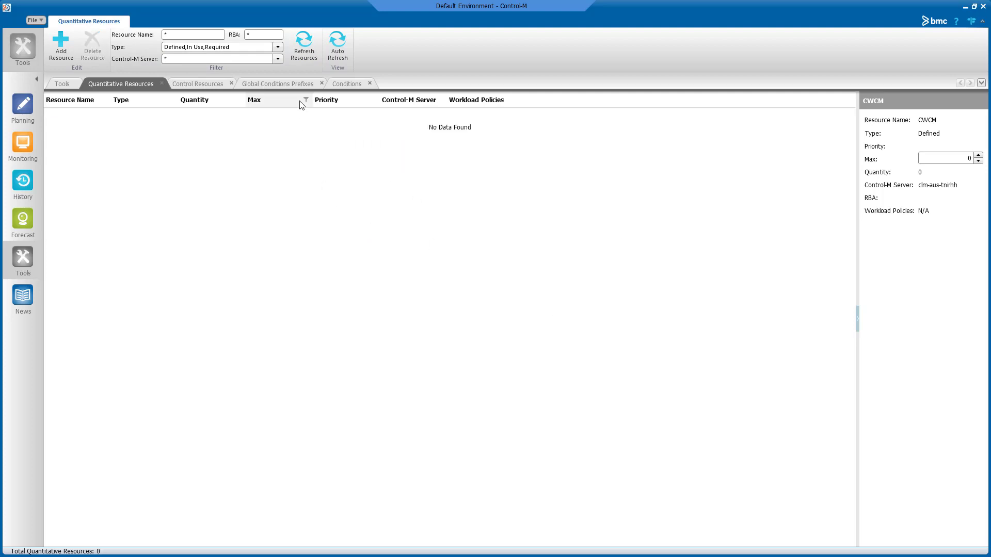
# Refresh the quantitative resources, then try to add a resource named CWCM_1 on the clm-aus-tnirhh server
pyautogui.click(304, 54)
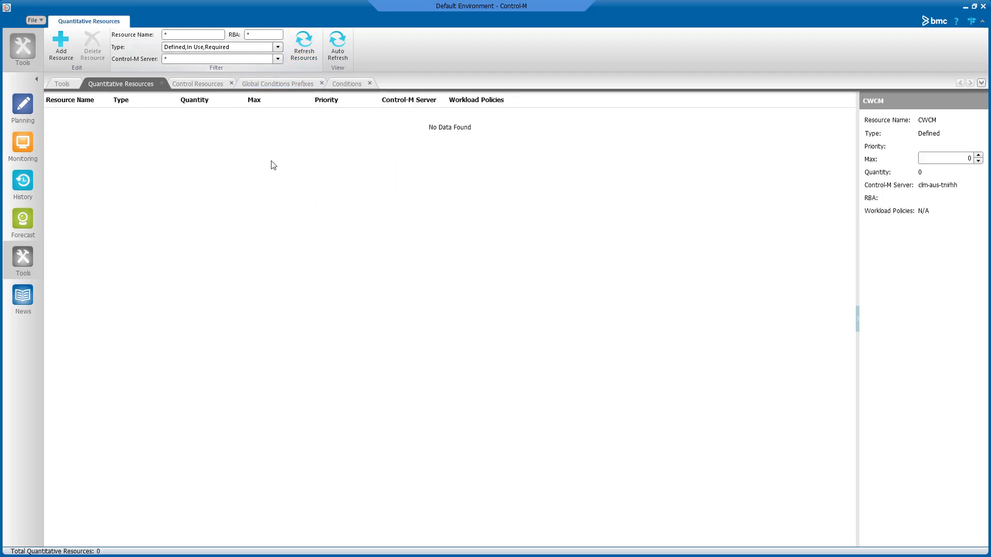
pyautogui.click(61, 46)
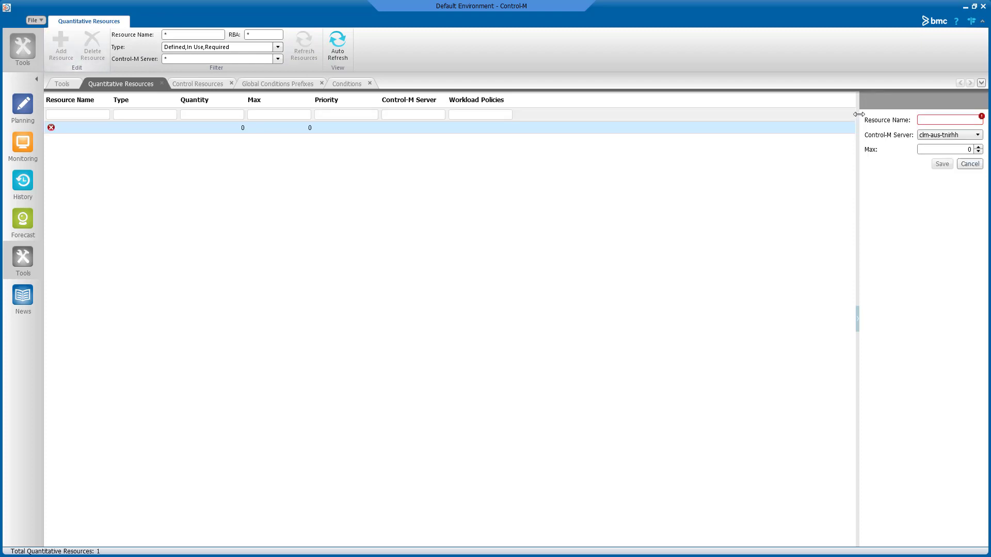
pyautogui.write('CWCM')
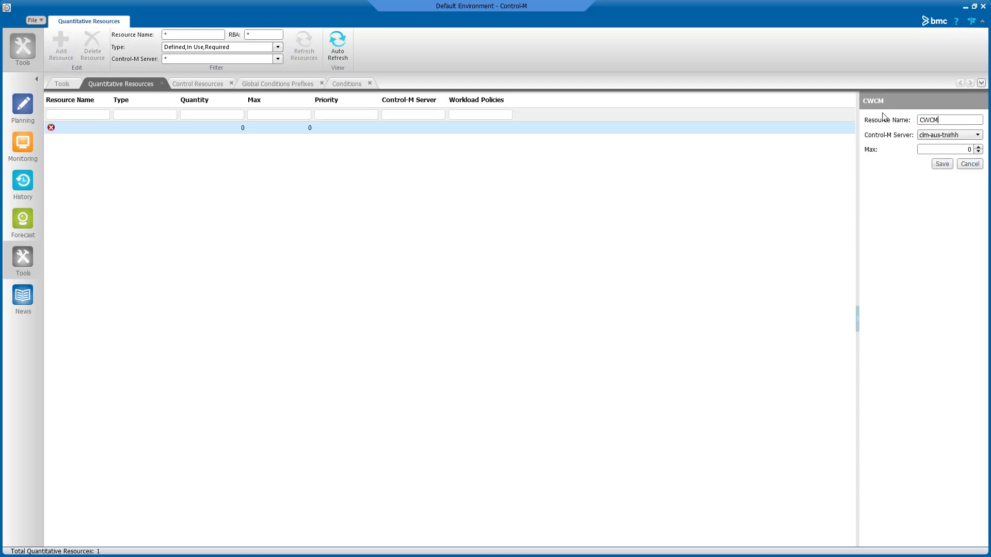
pyautogui.write('_1')
pyautogui.click(942, 164)
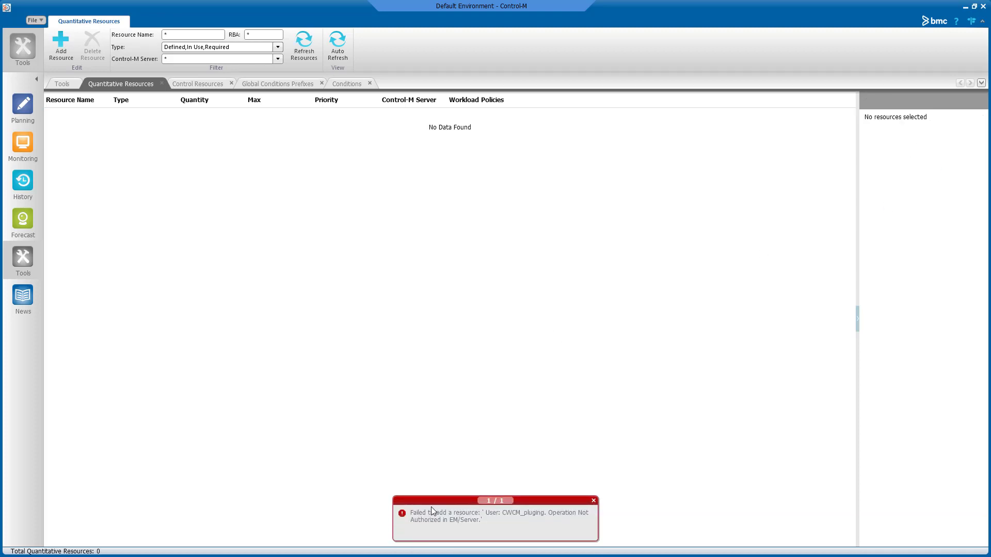
pyautogui.click(594, 501)
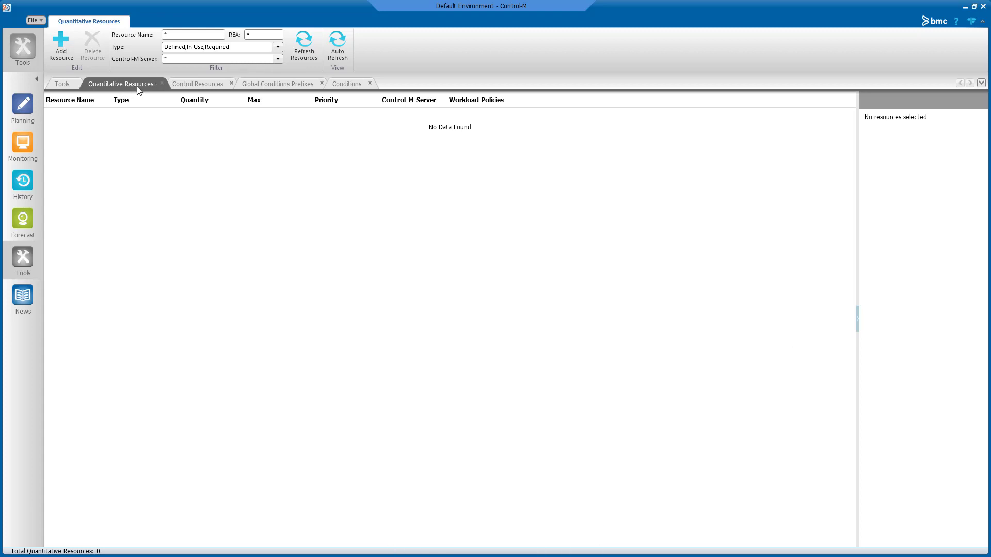
# View the control resources, the global conditions prefixes and the conditions
pyautogui.click(196, 82)
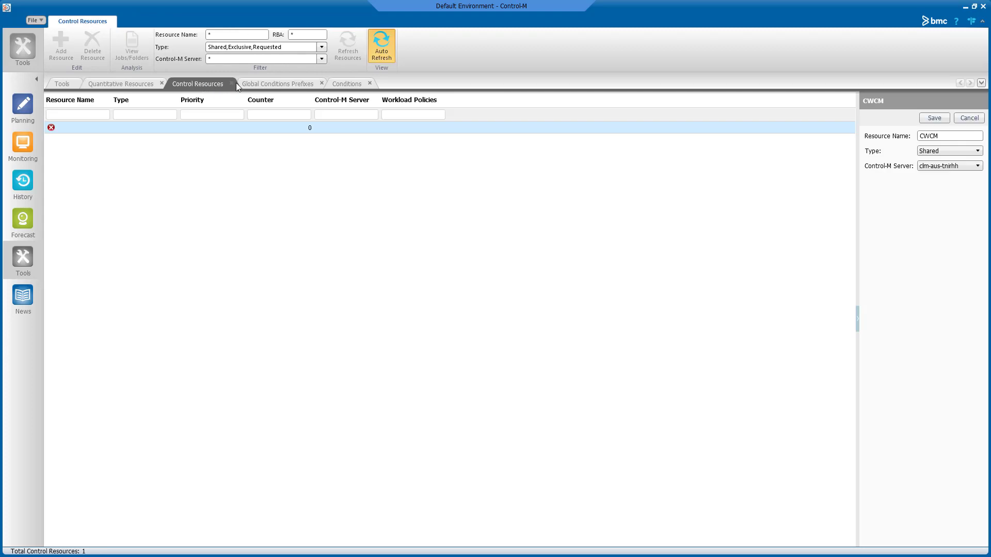
pyautogui.click(284, 89)
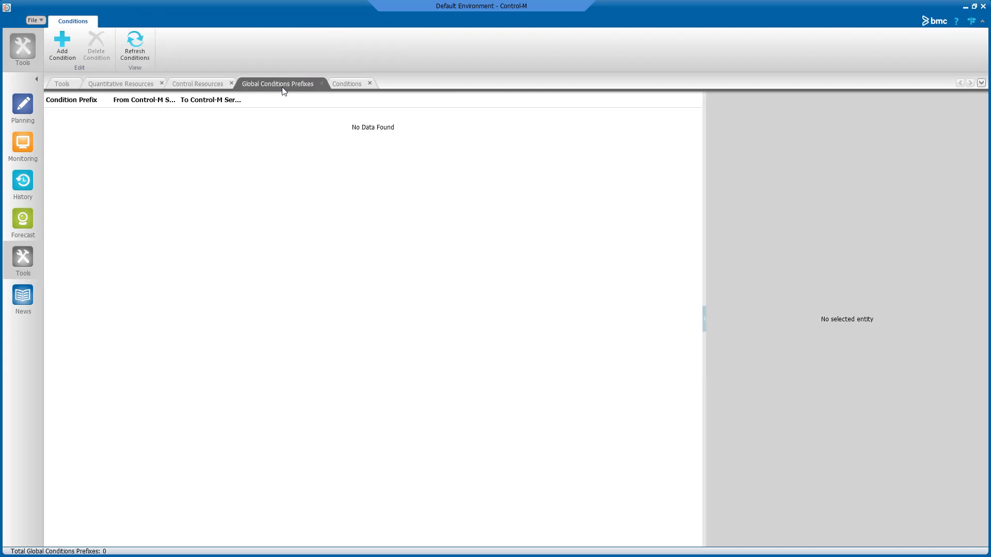
pyautogui.click(351, 84)
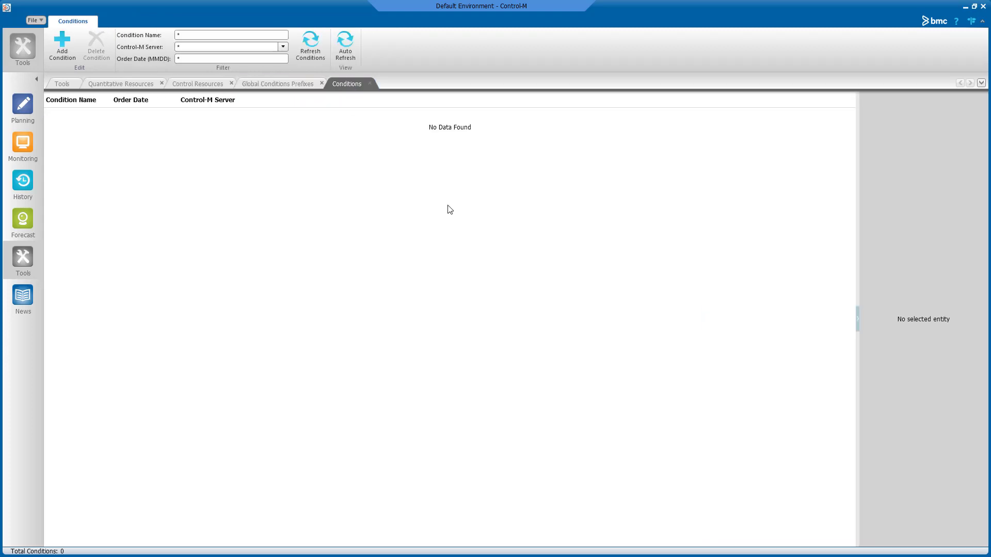
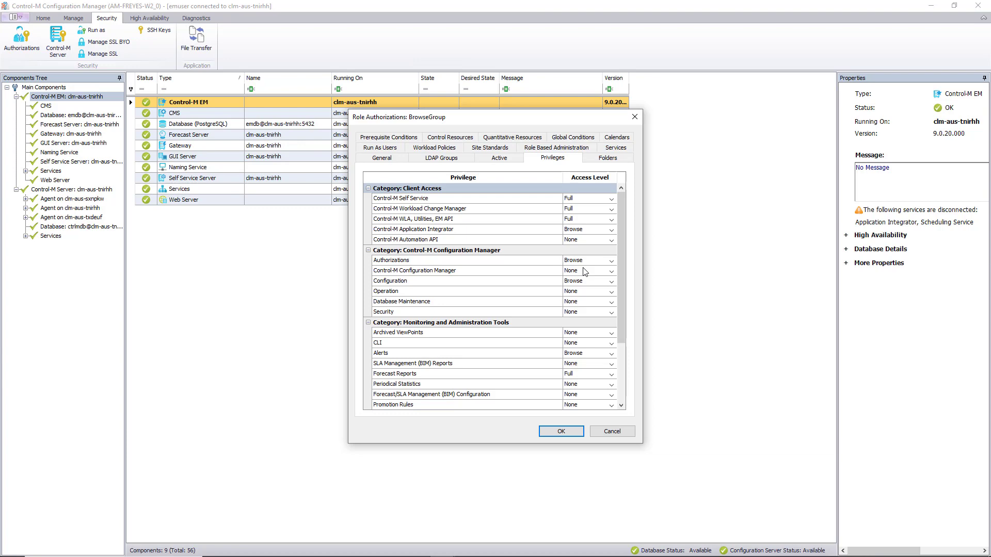
# Close the BrowseGroup role authorizations without saving and view the properties of the agent on clm-aus-tnirhh in Control-M Configuration Manager
pyautogui.click(612, 431)
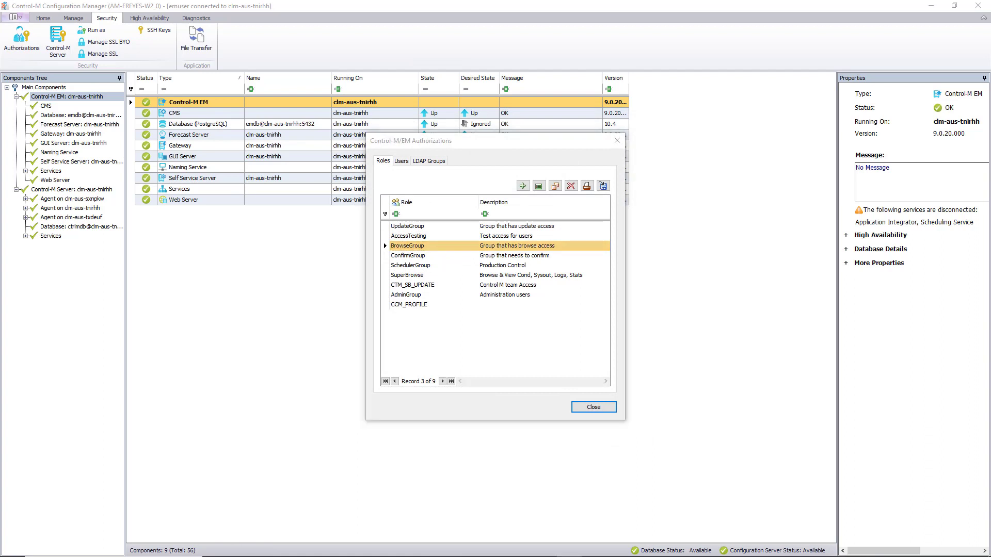
pyautogui.click(590, 411)
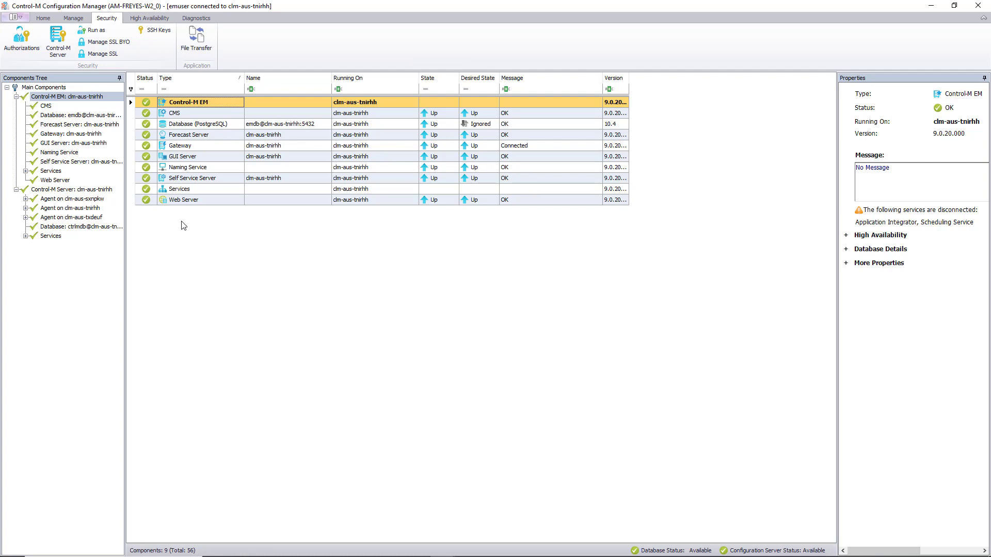
pyautogui.click(82, 211)
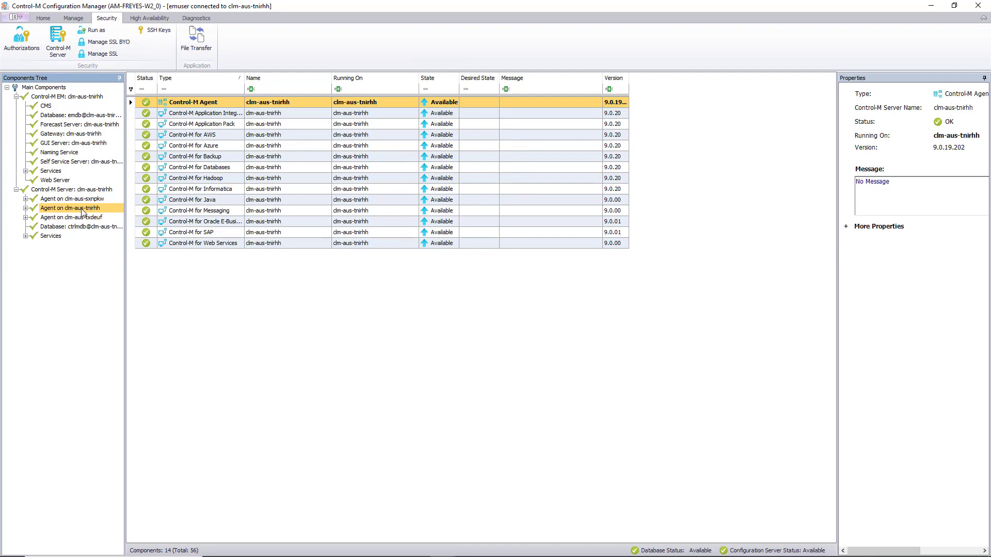
pyautogui.rightClick(82, 211)
pyautogui.click(155, 313)
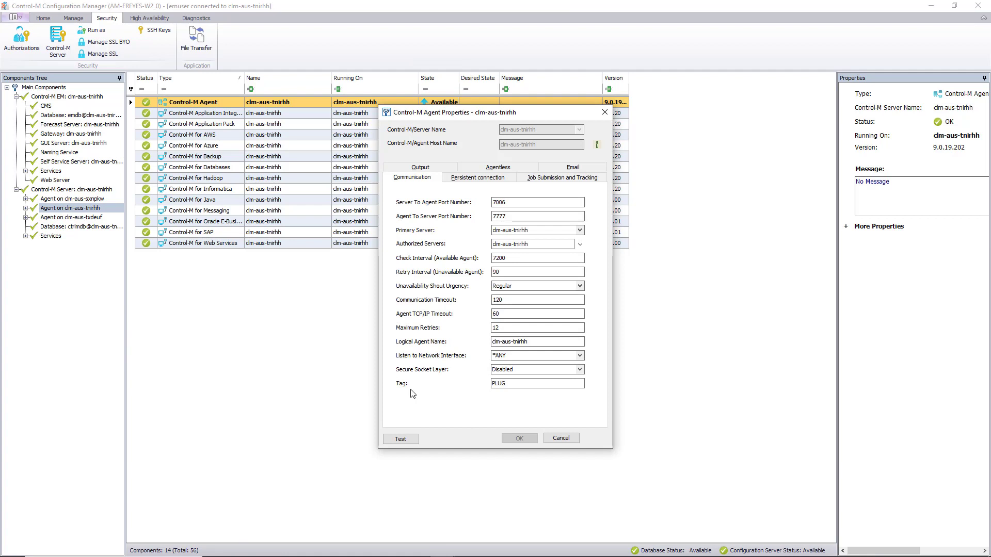
pyautogui.click(556, 439)
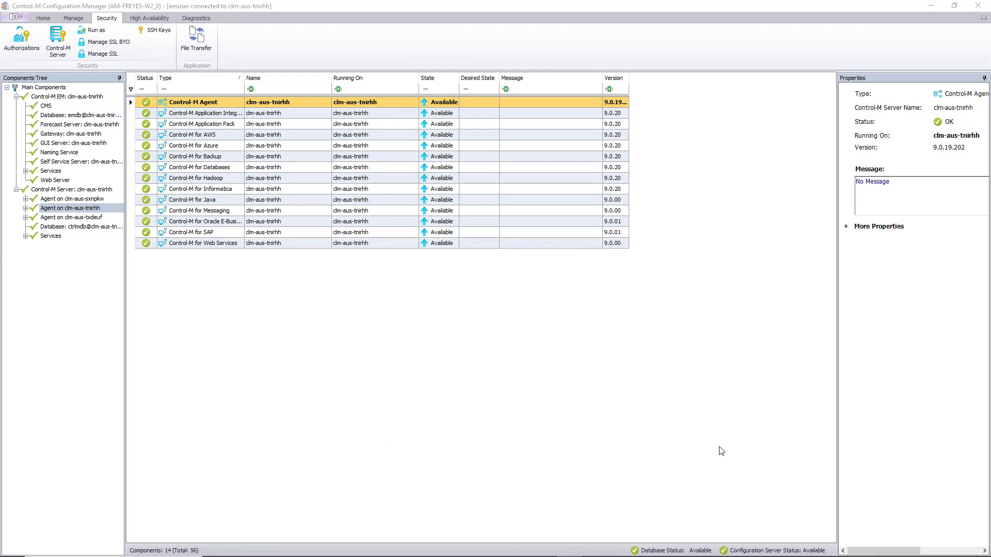
# Review RBUser's Role Based Administration settings for agents, plug-ins and connection profiles, then save the user's authorizations
pyautogui.click(21, 47)
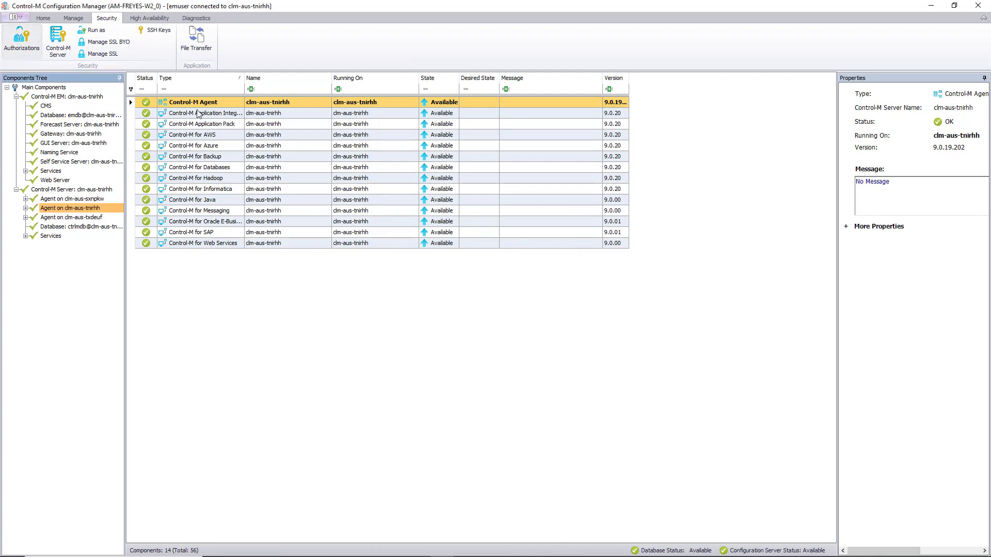
pyautogui.click(401, 162)
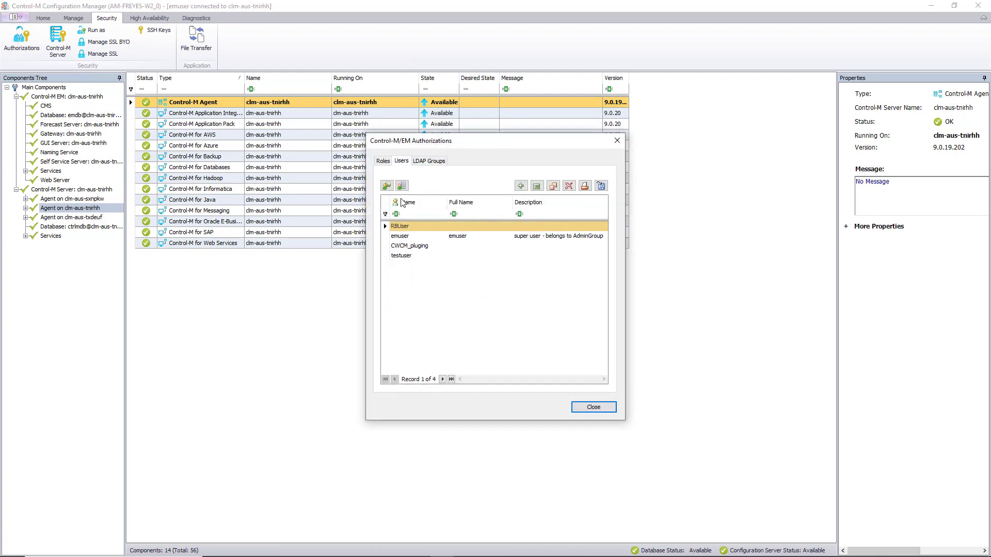
pyautogui.doubleClick(395, 228)
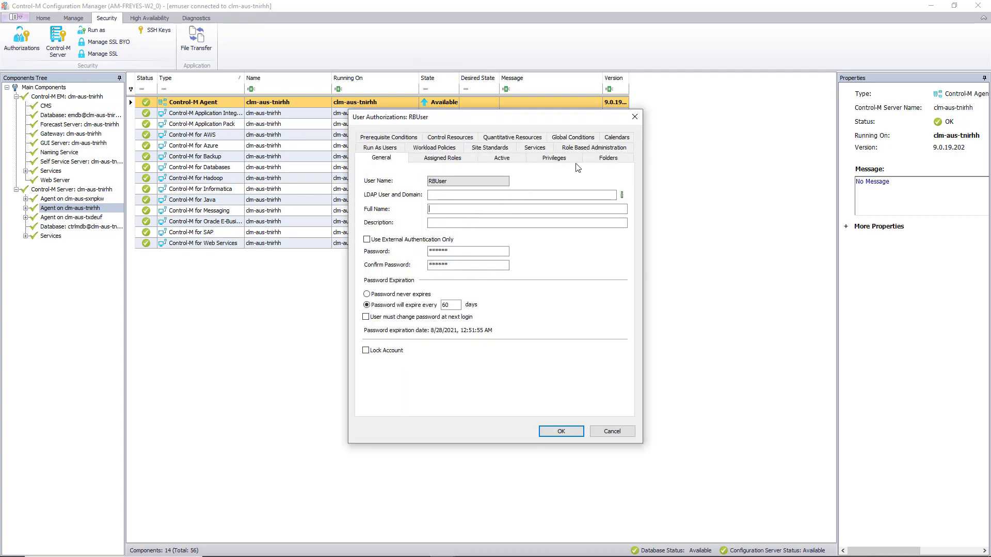
pyautogui.click(592, 148)
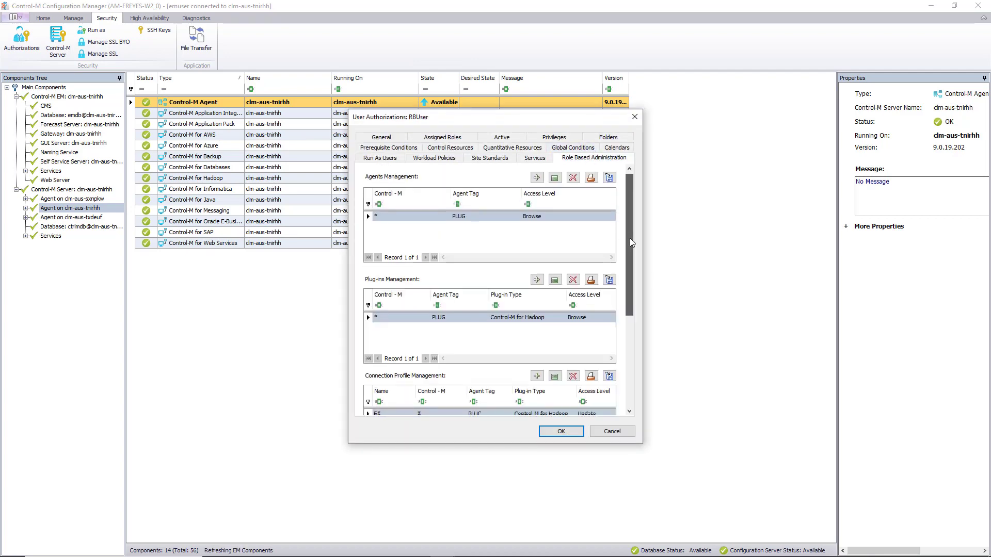
pyautogui.moveTo(630, 237); pyautogui.dragTo(634, 259)
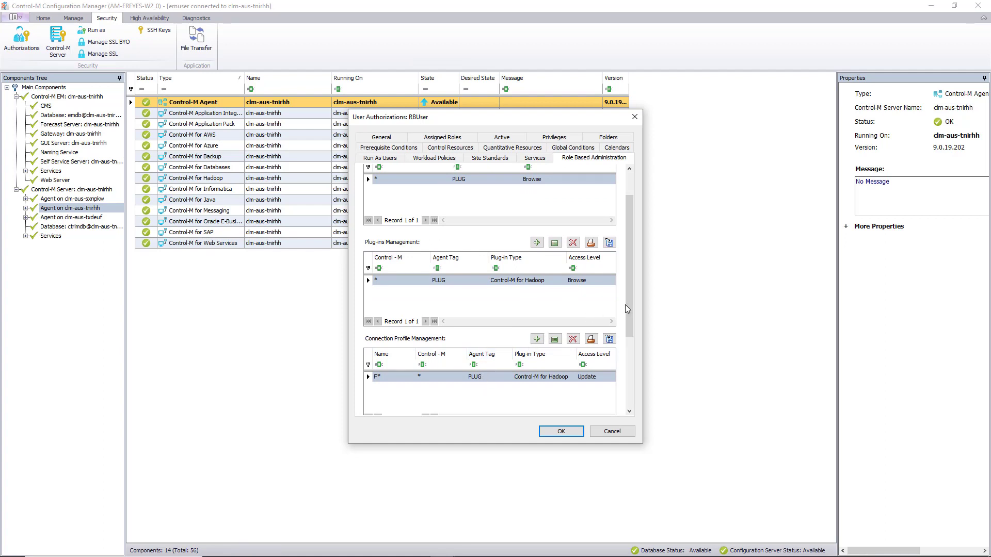
pyautogui.moveTo(625, 306); pyautogui.dragTo(624, 268)
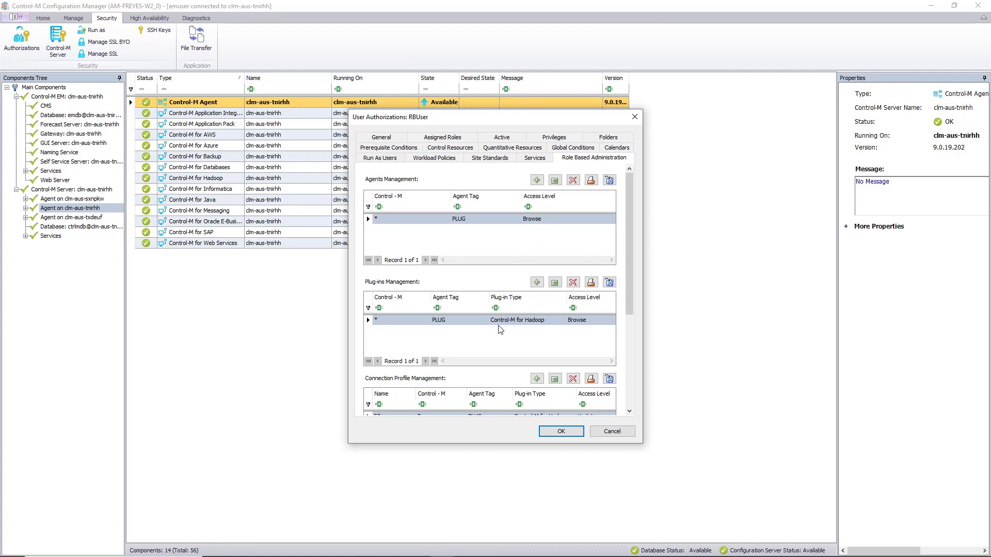
pyautogui.moveTo(630, 281); pyautogui.dragTo(630, 313)
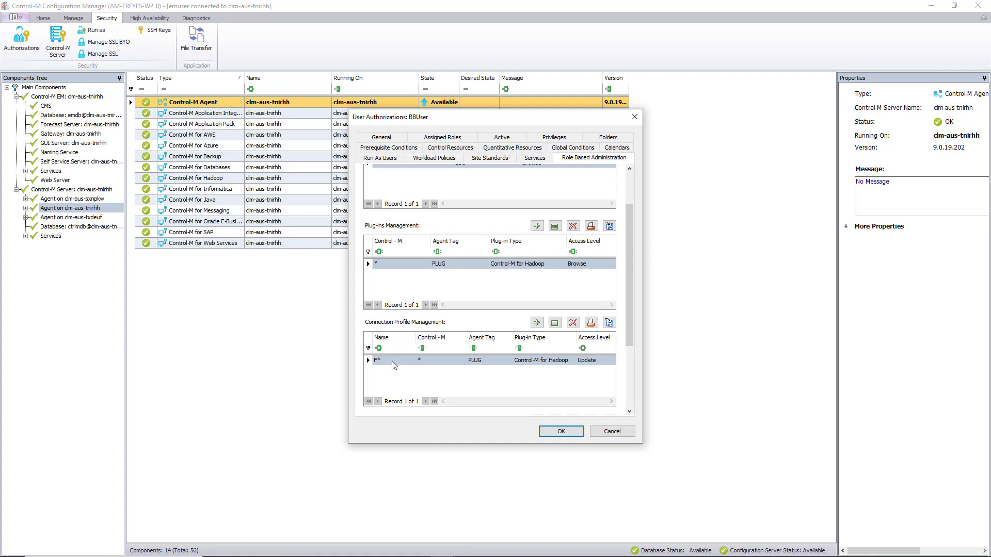
pyautogui.click(569, 435)
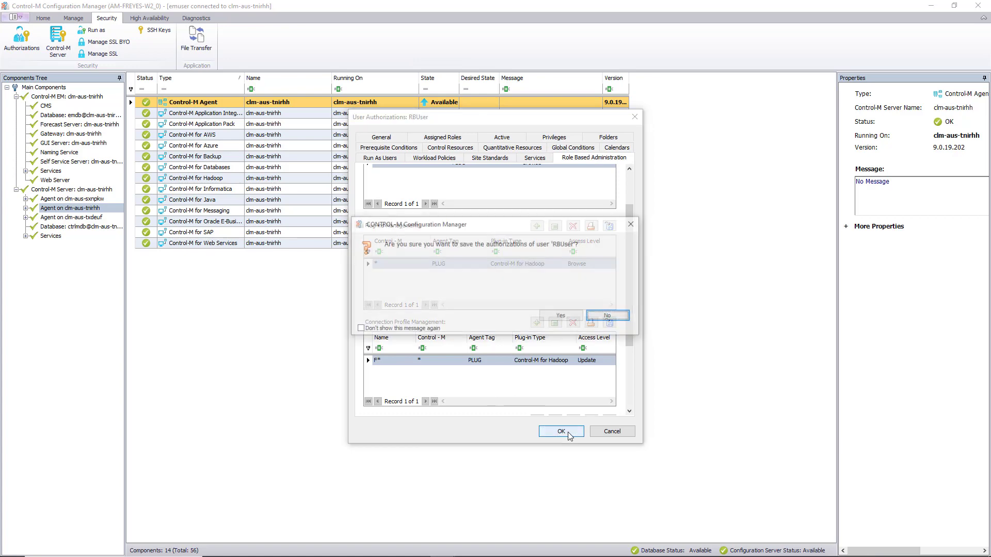
pyautogui.click(562, 317)
pyautogui.click(583, 405)
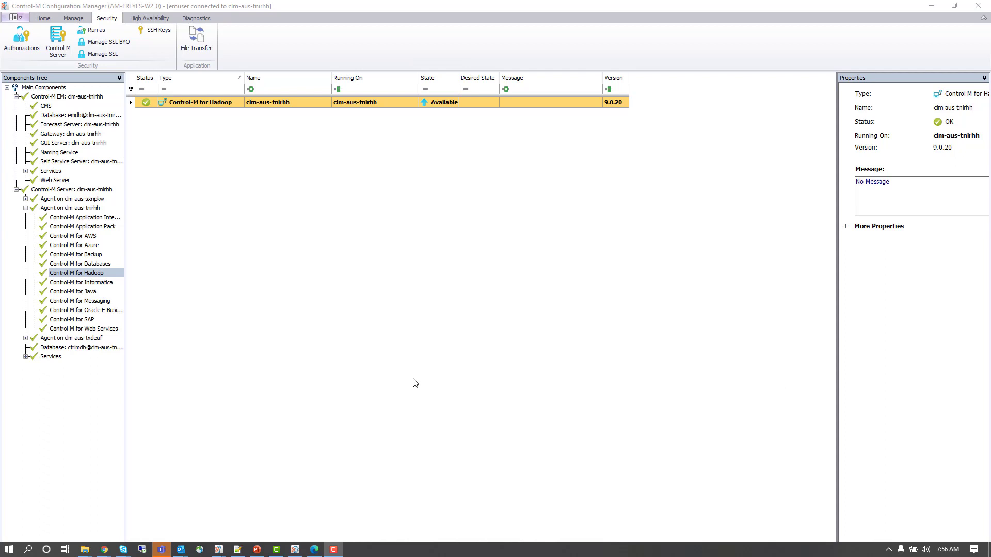
# In the emuser session, view the connection profiles of Control-M for Databases and Control-M for Hadoop on the clm-aus-tnirhh agent
pyautogui.click(83, 263)
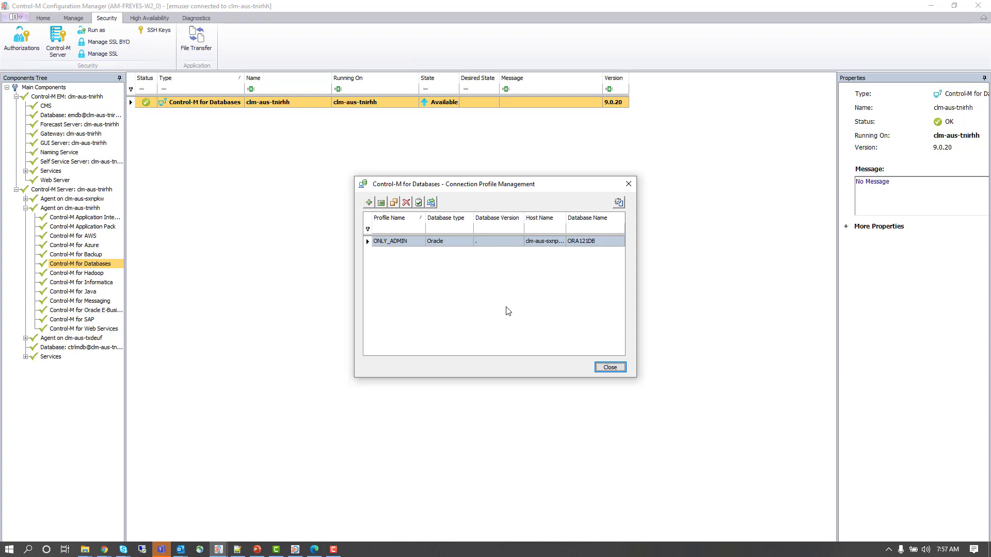
pyautogui.click(609, 367)
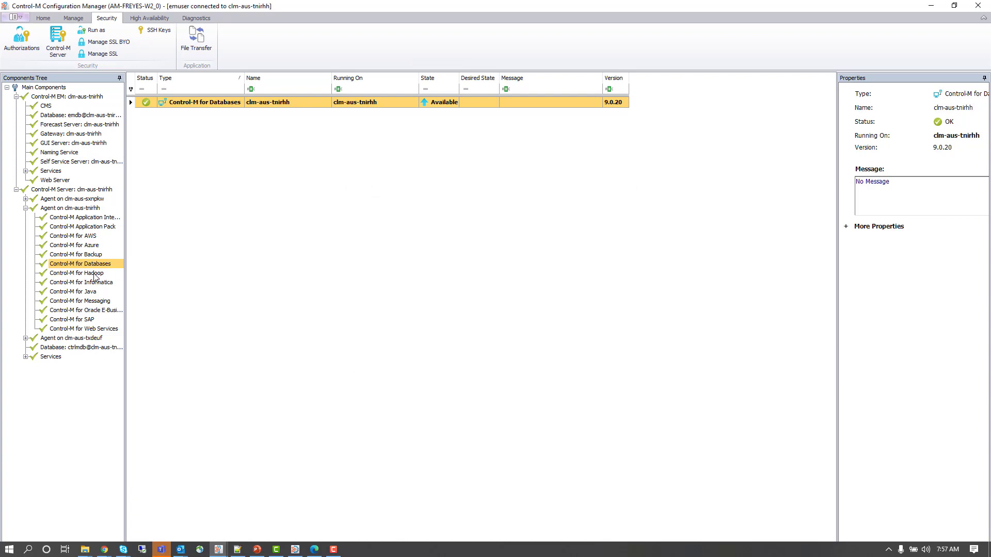
pyautogui.click(94, 273)
pyautogui.rightClick(93, 274)
pyautogui.click(124, 283)
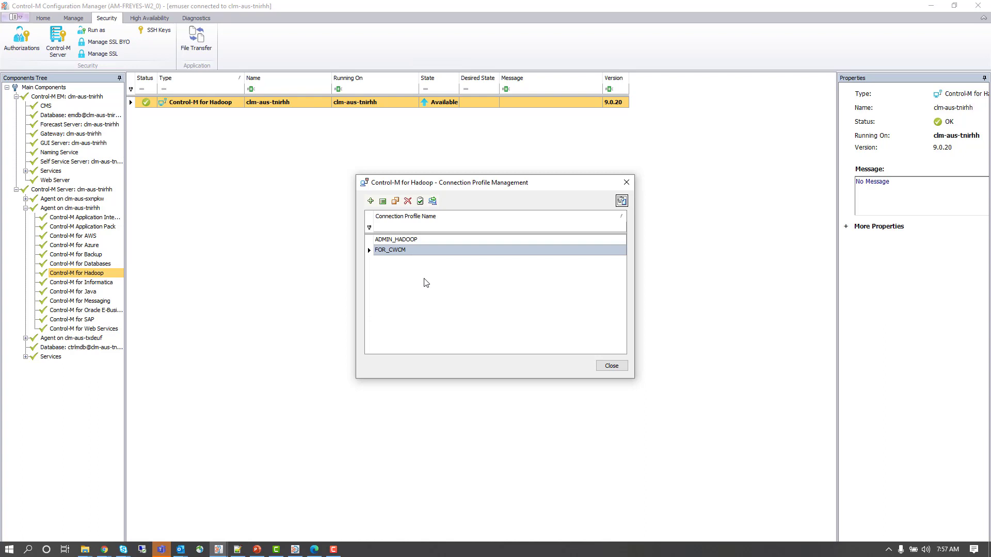
pyautogui.click(611, 366)
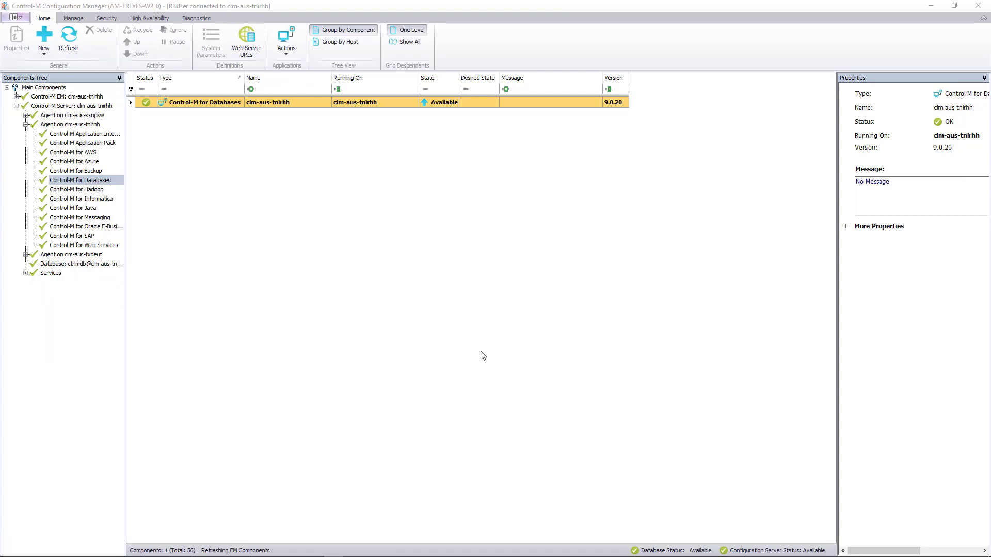
# In the RBUser session, view the connection profiles of Control-M for Databases and Control-M for Hadoop on the clm-aus-tnirhh agent
pyautogui.click(68, 184)
pyautogui.rightClick(80, 186)
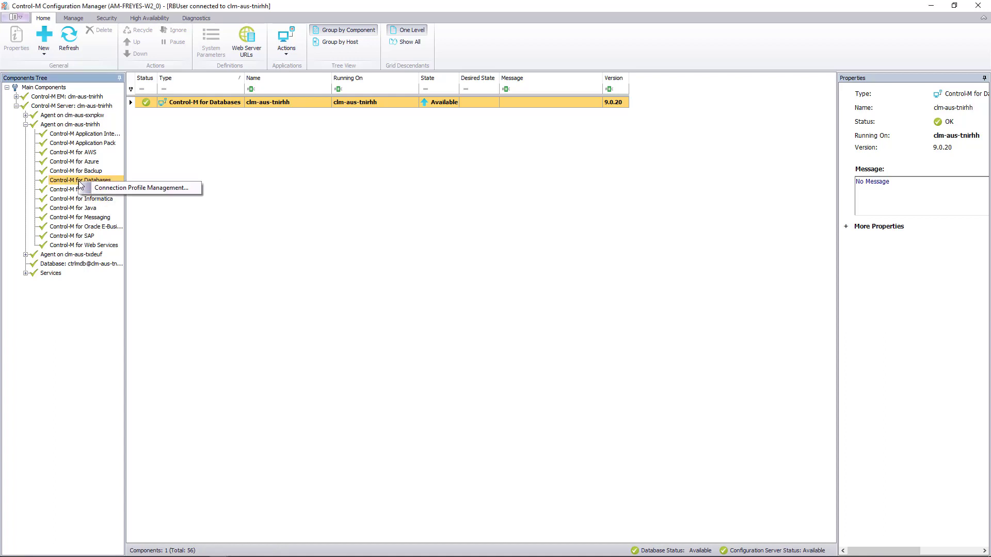
pyautogui.click(122, 192)
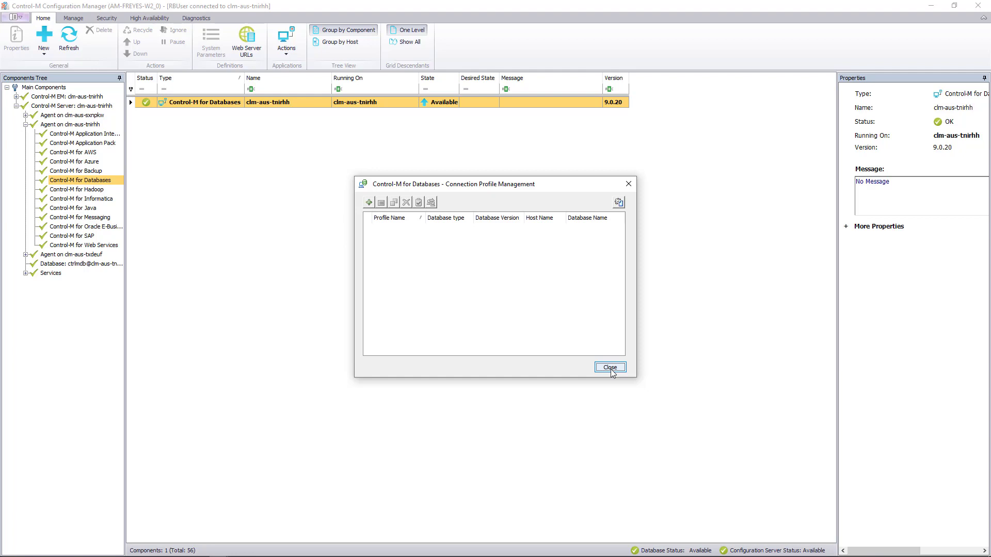
pyautogui.click(610, 368)
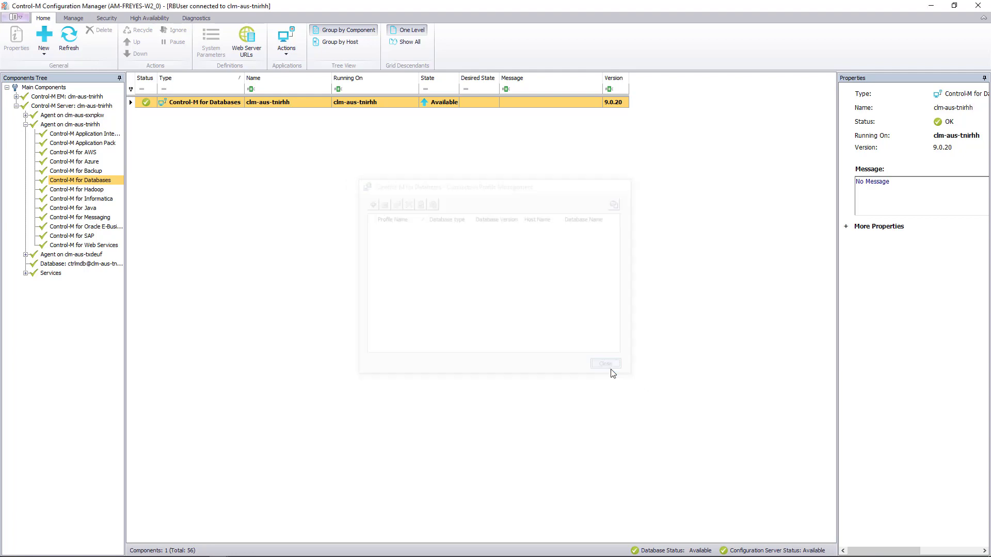
pyautogui.click(95, 191)
pyautogui.rightClick(95, 192)
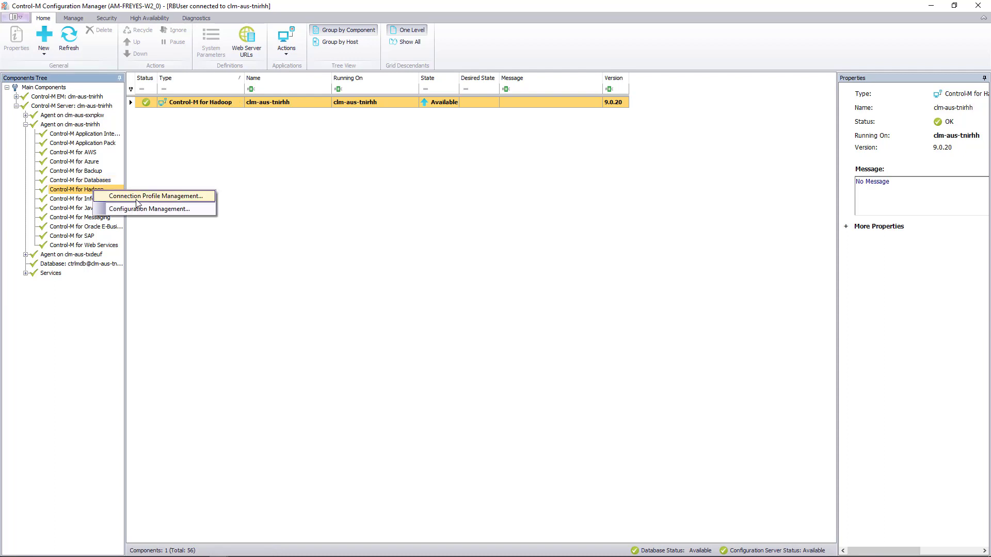
pyautogui.click(133, 196)
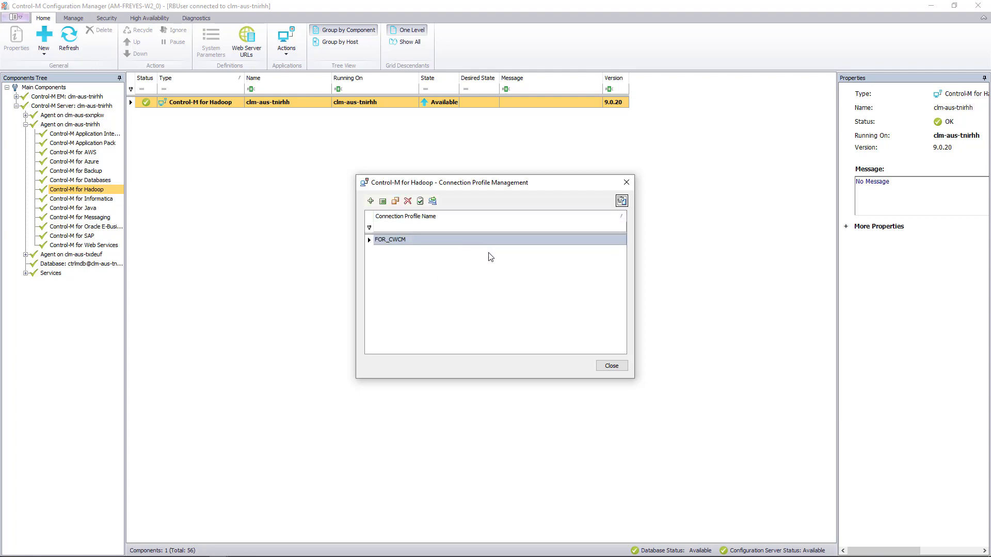
pyautogui.click(611, 366)
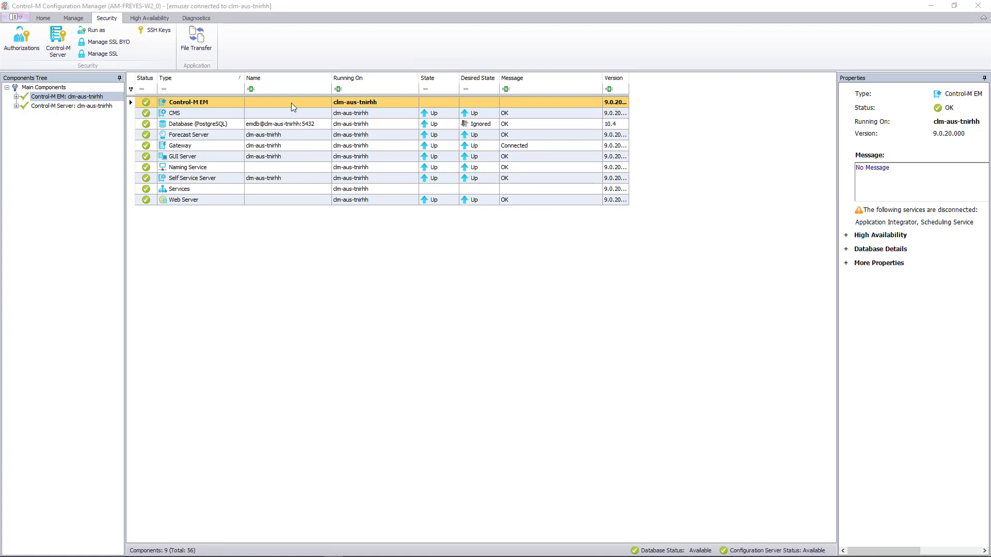
# Back in the emuser session, open the role authorizations of CCM_PROFILE
pyautogui.click(22, 42)
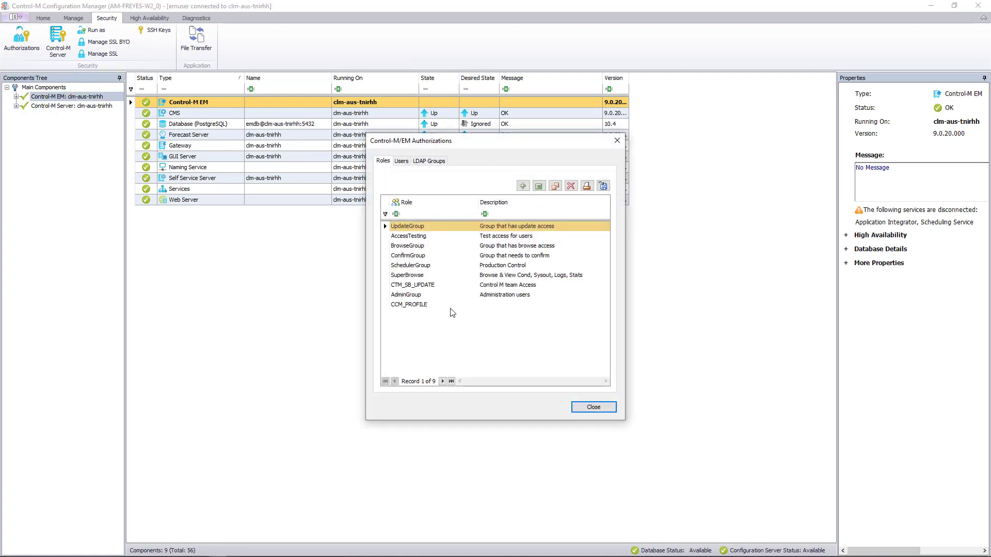
pyautogui.click(422, 305)
pyautogui.doubleClick(431, 306)
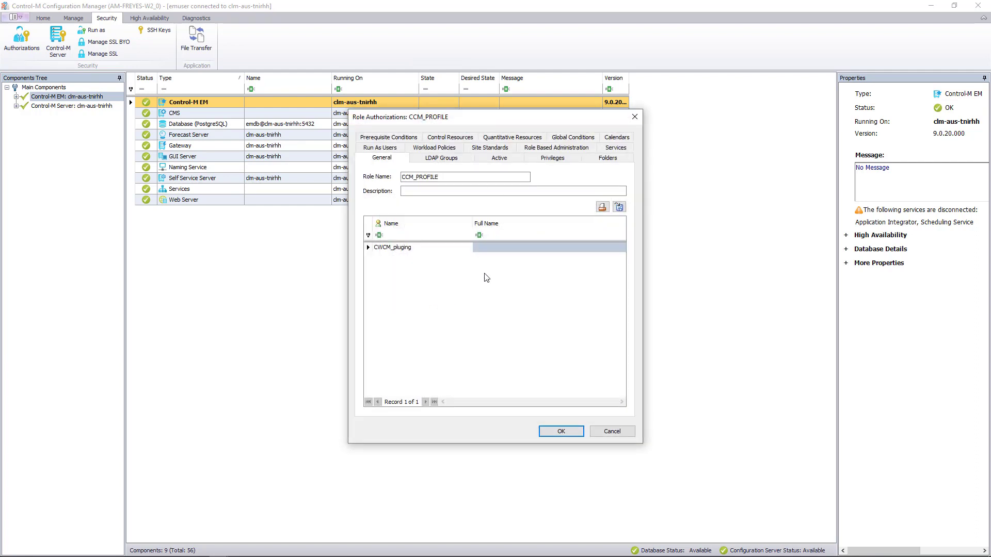
# Review CCM_PROFILE's service authorizations, including the permissions and access level defined for the CWCM_JOBS service
pyautogui.click(616, 147)
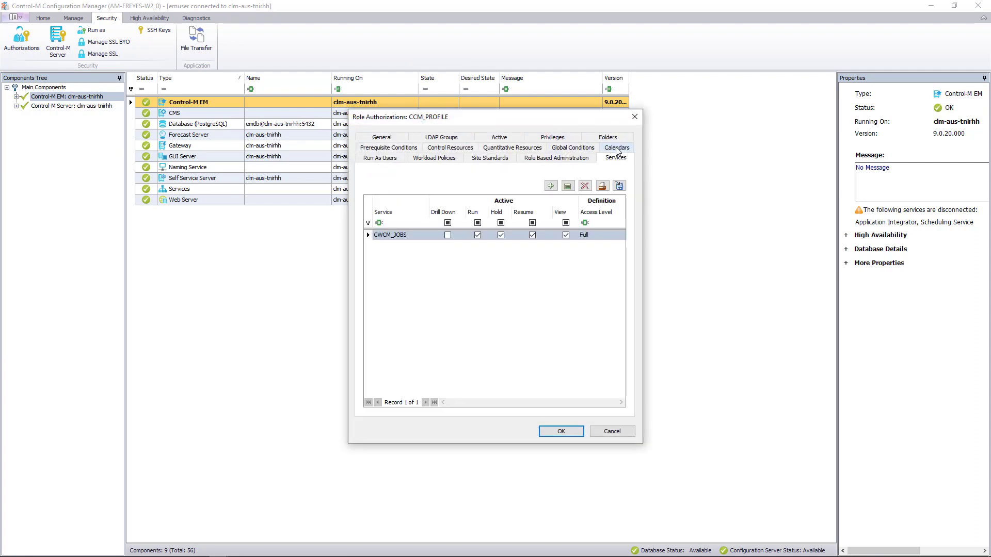
pyautogui.click(496, 161)
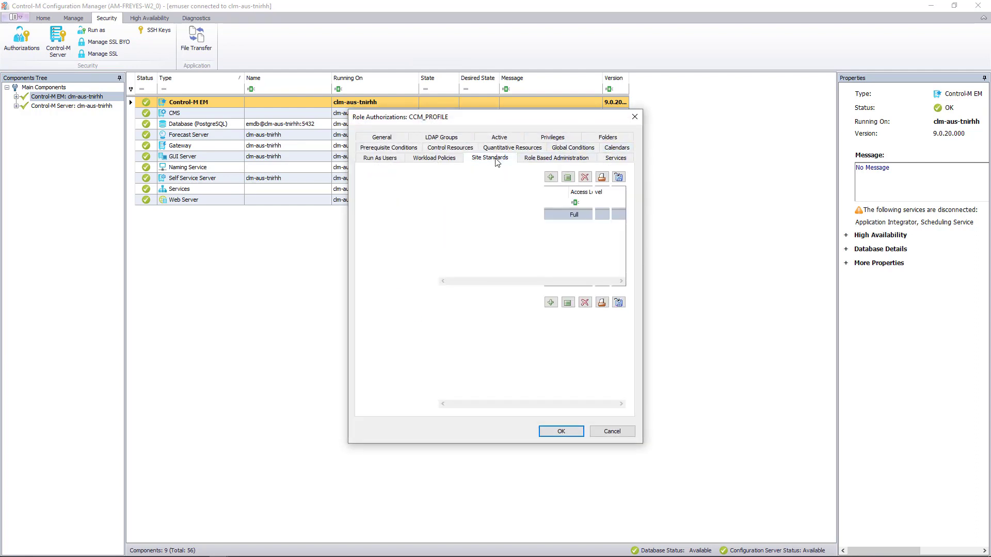
pyautogui.click(615, 160)
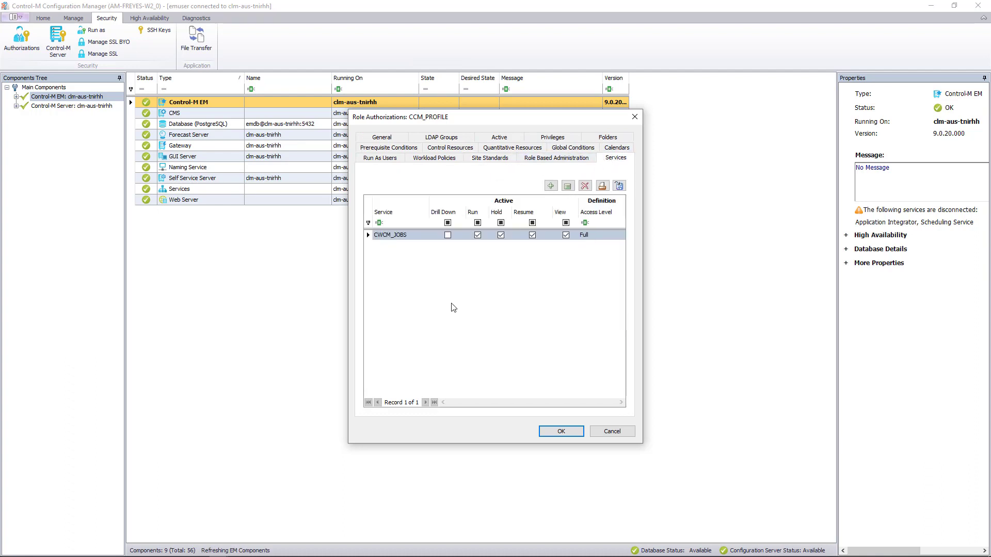
pyautogui.doubleClick(413, 234)
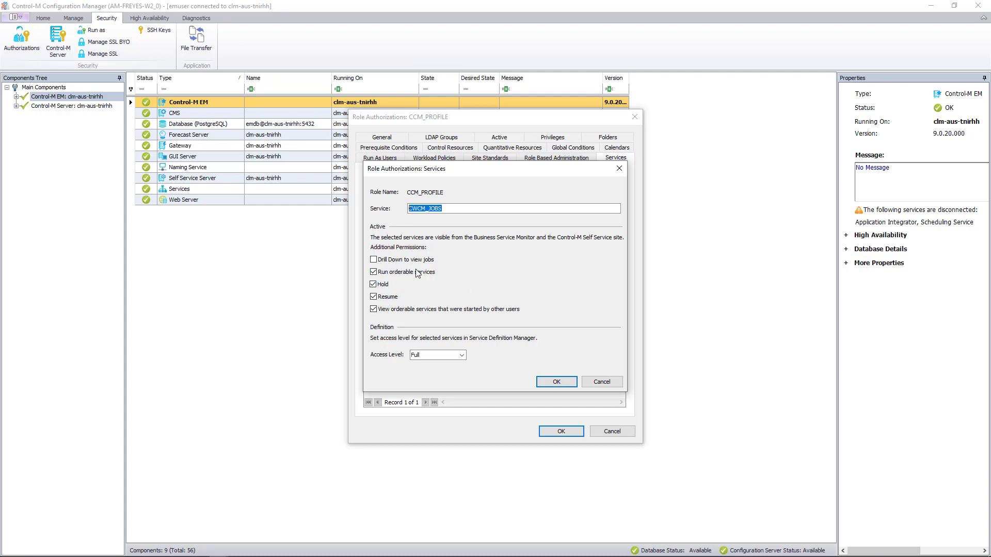
pyautogui.click(557, 383)
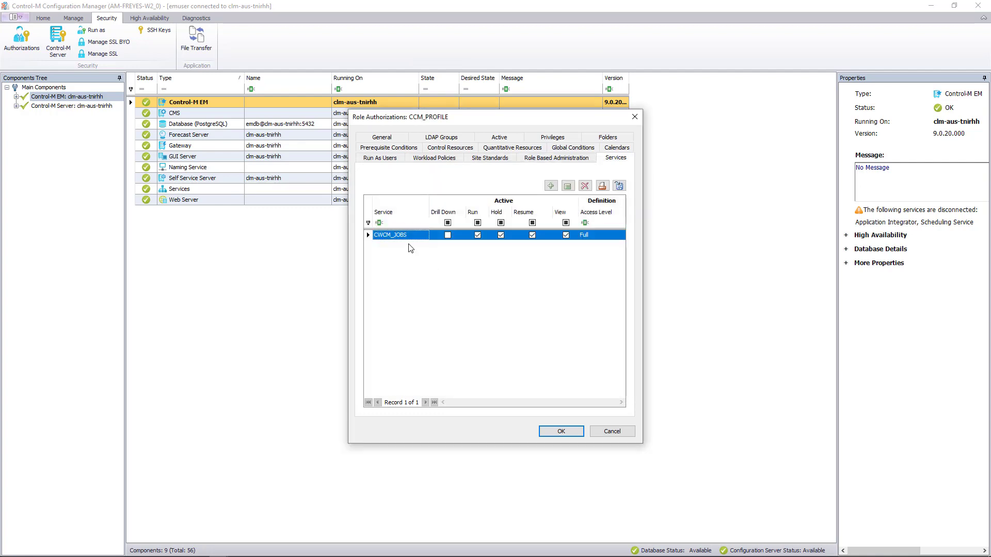
# Review CCM_PROFILE's site standard and user view patterns, then confirm the role and close the authorizations window
pyautogui.click(483, 163)
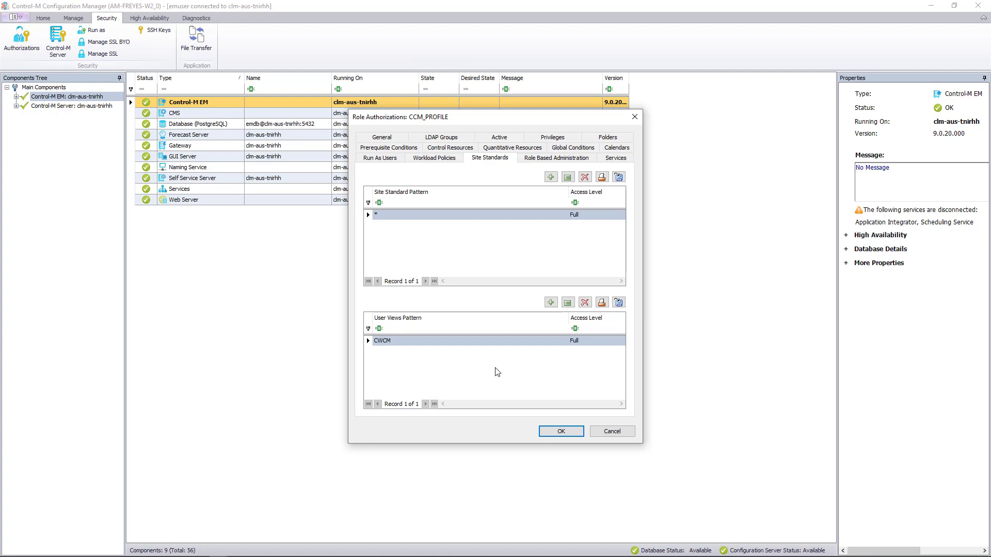
pyautogui.click(570, 435)
pyautogui.click(564, 316)
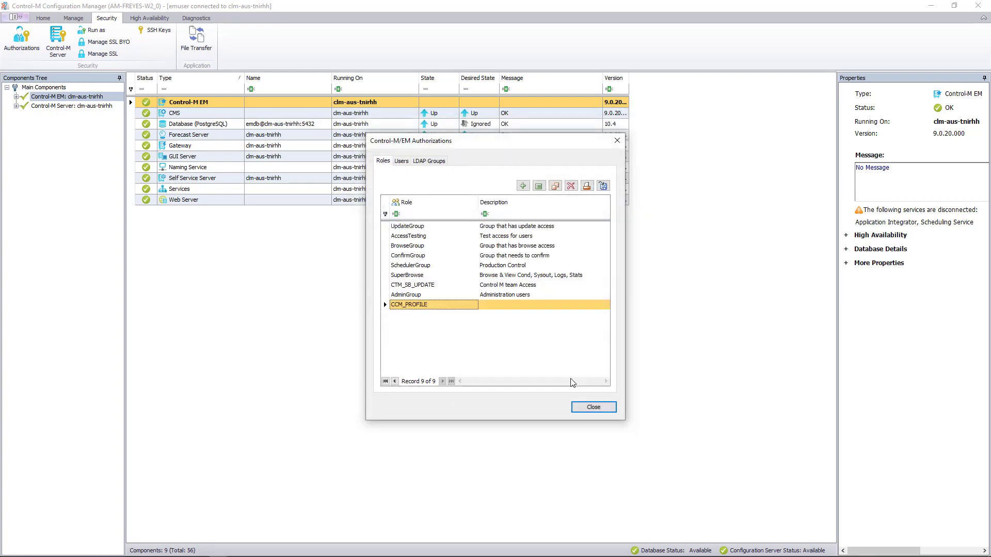
pyautogui.click(588, 407)
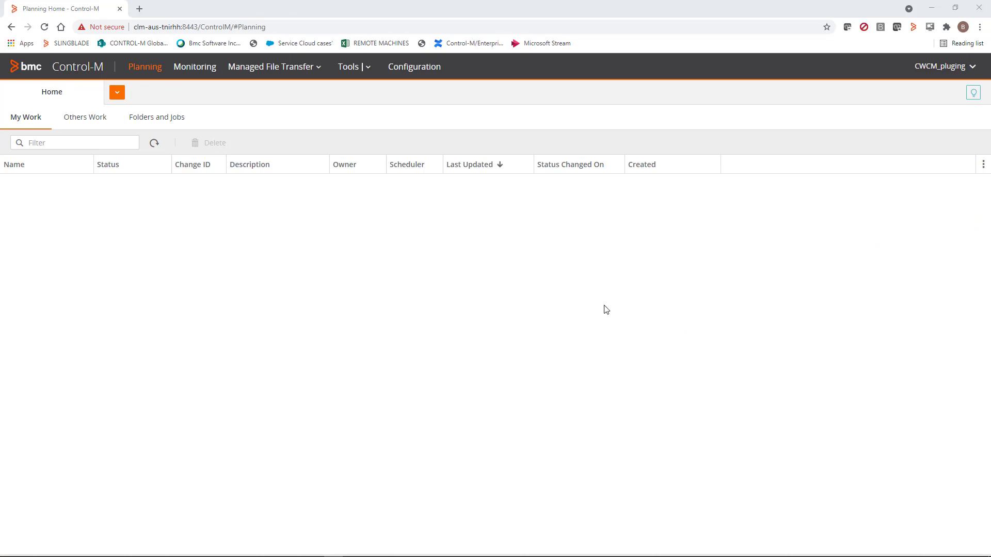
# In the CWCM_pluging session of Control-M Web, open the list of user views
pyautogui.click(368, 71)
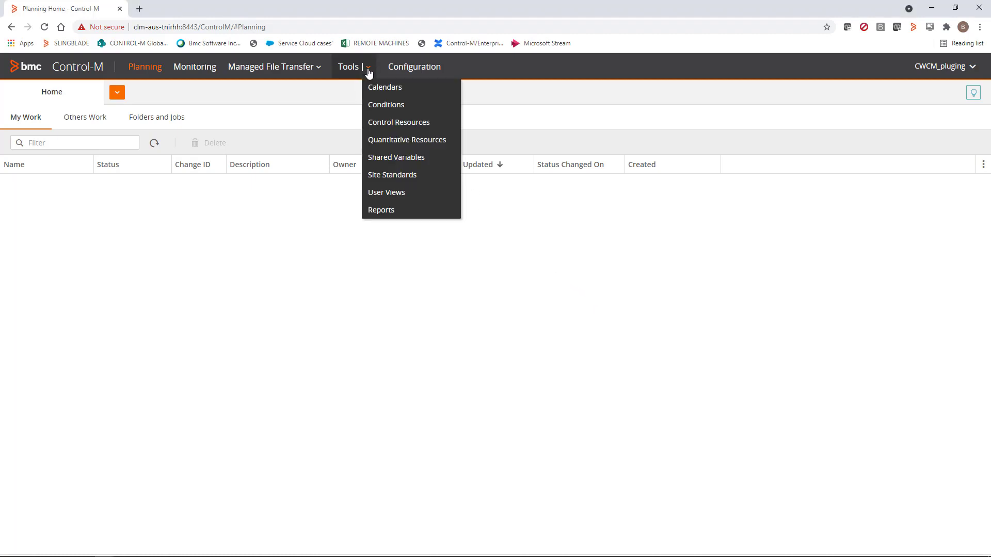
pyautogui.click(395, 193)
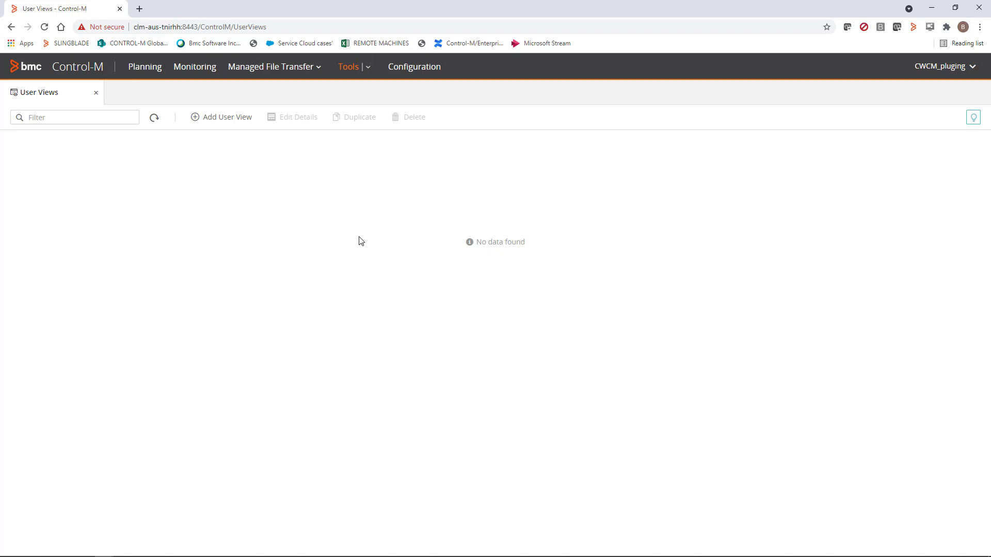
pyautogui.click(102, 122)
# Start a new user view, test the names CWC, CWCM and CWCM_, and cancel its creation
pyautogui.click(200, 120)
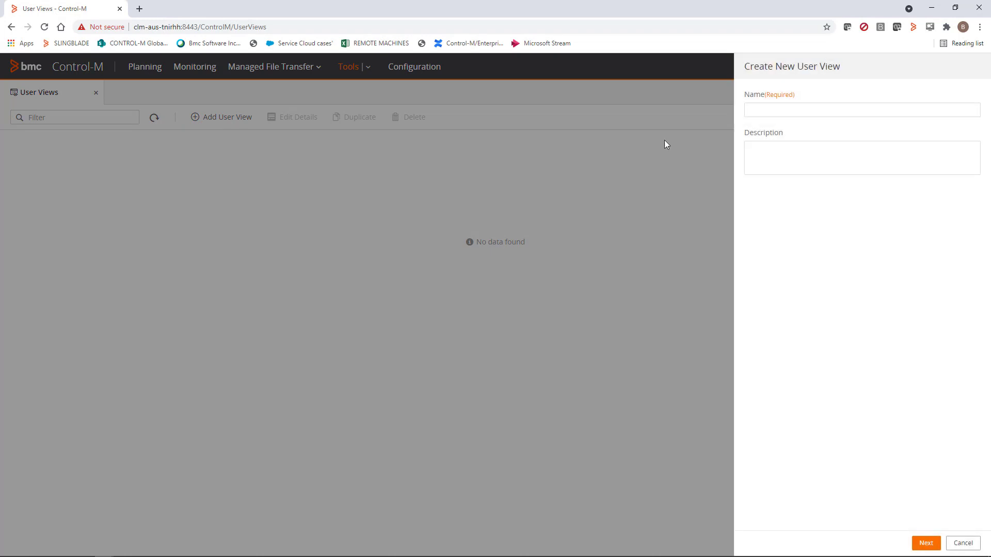
pyautogui.click(747, 110)
pyautogui.write('cwc')
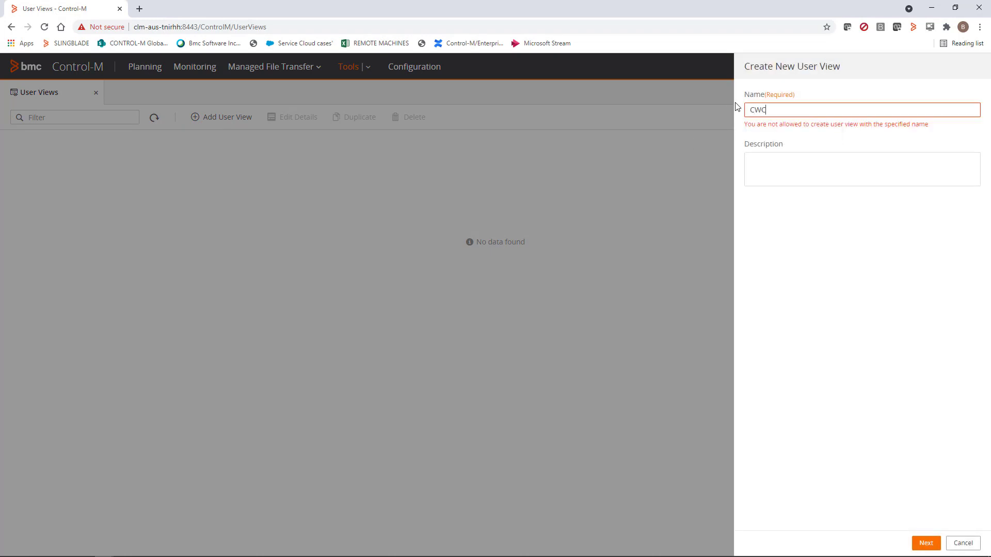
pyautogui.write('M')
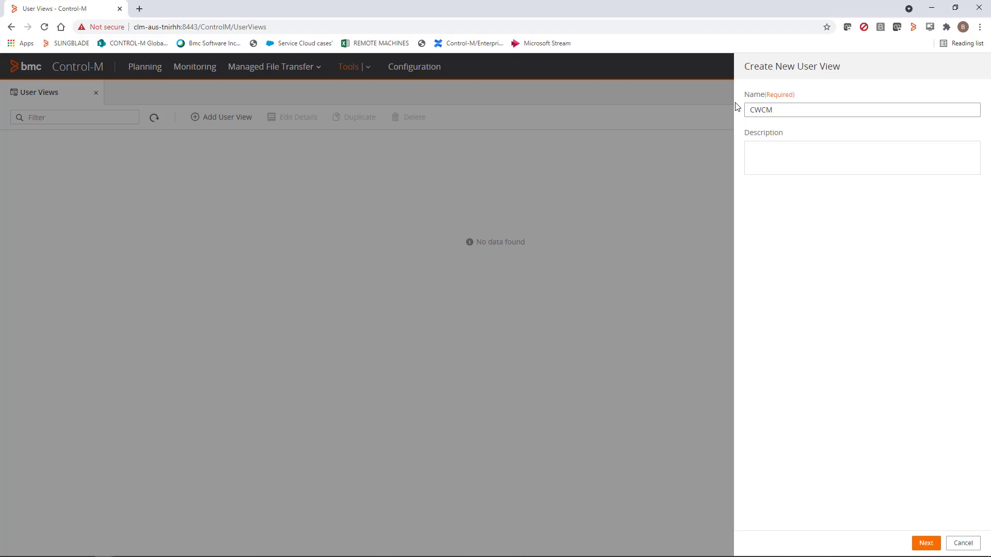
pyautogui.write('_')
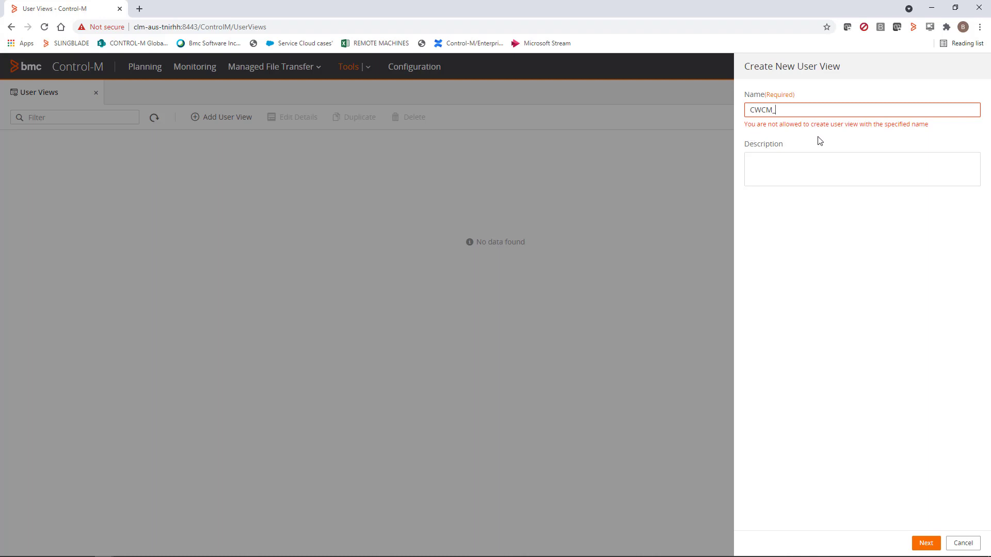
pyautogui.click(963, 543)
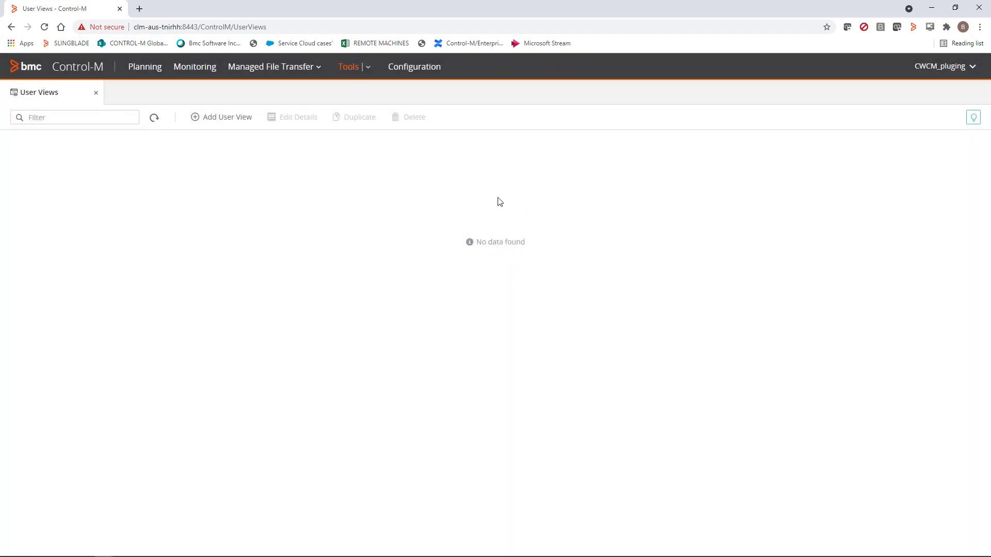
# In Monitoring, try to browse the jobs of the CWCM_JOBS service, then open the service's ordering options
pyautogui.click(201, 69)
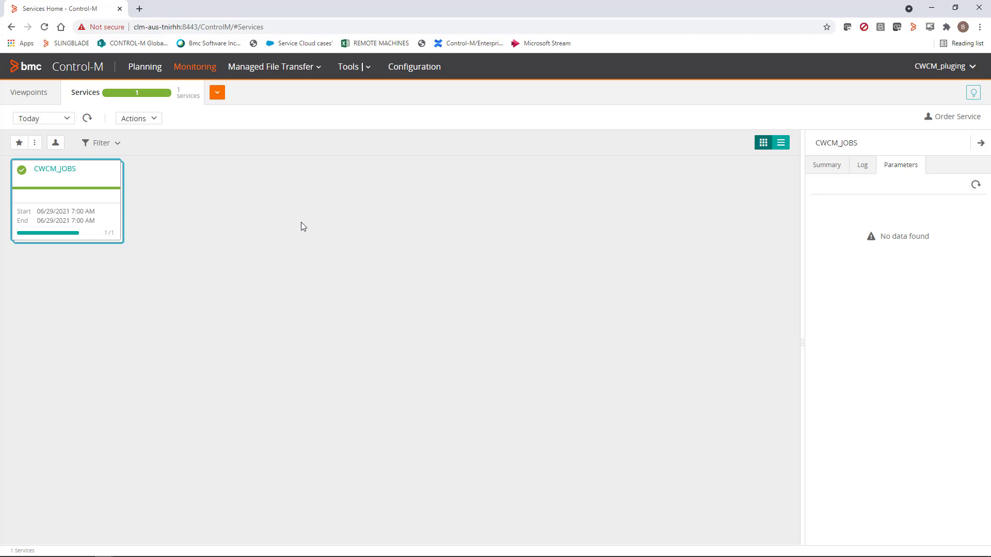
pyautogui.rightClick(97, 188)
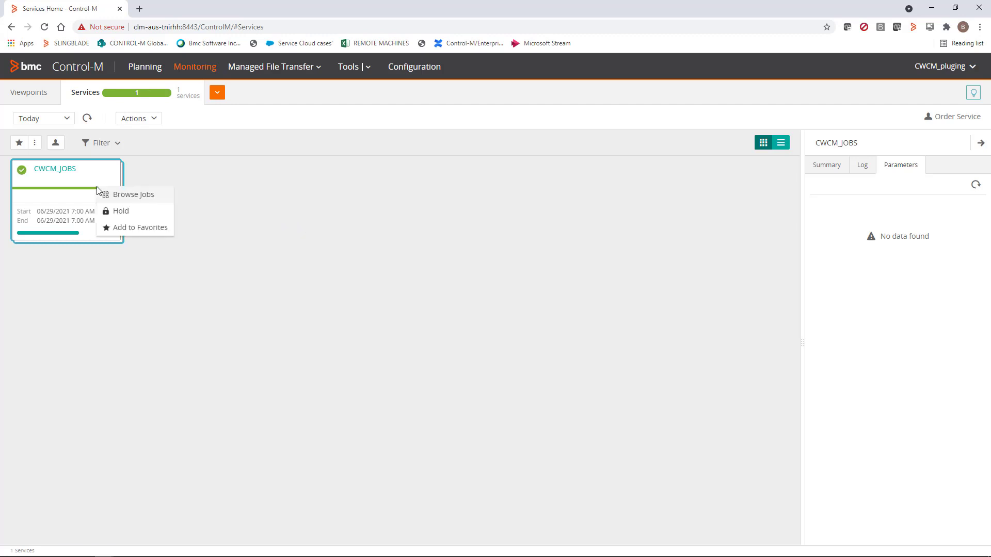
pyautogui.click(129, 196)
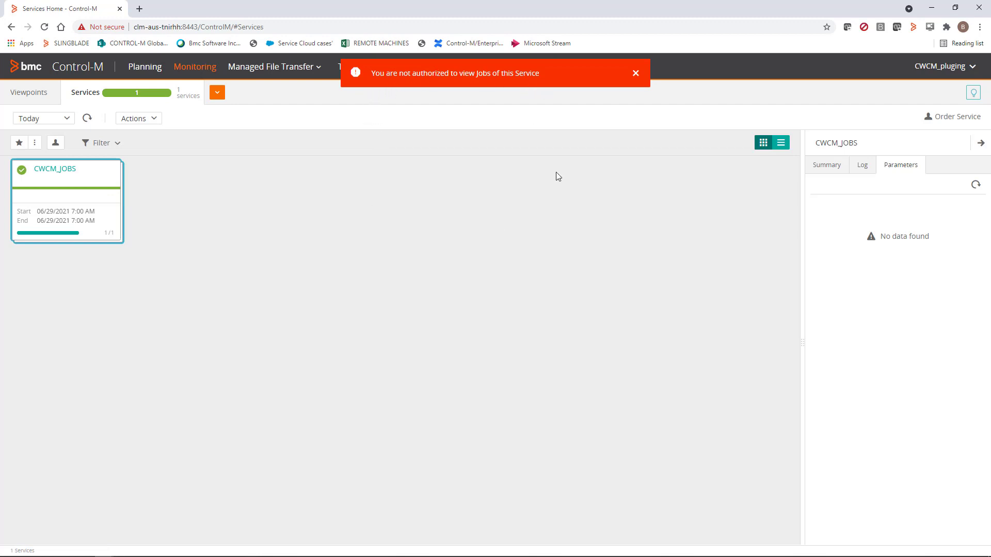
pyautogui.click(635, 74)
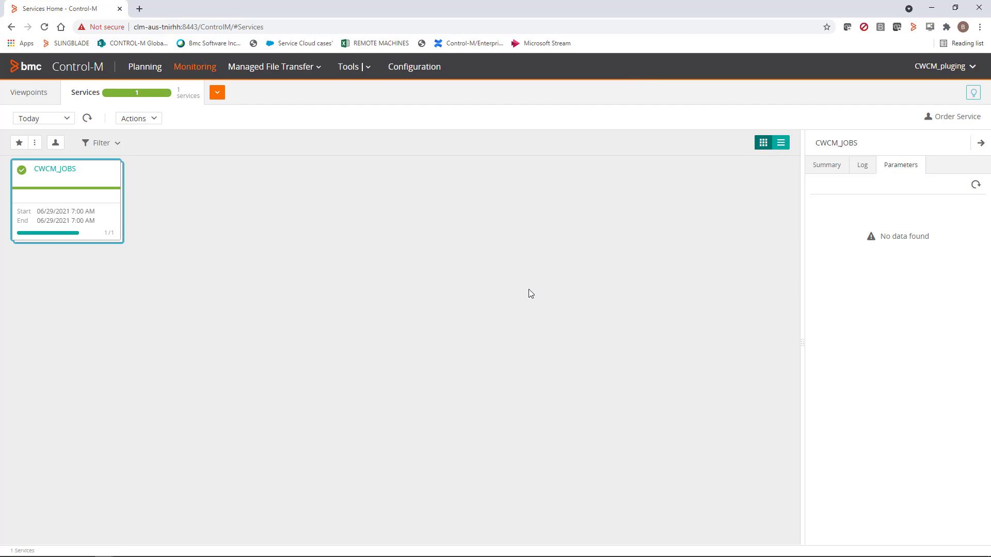
pyautogui.click(963, 121)
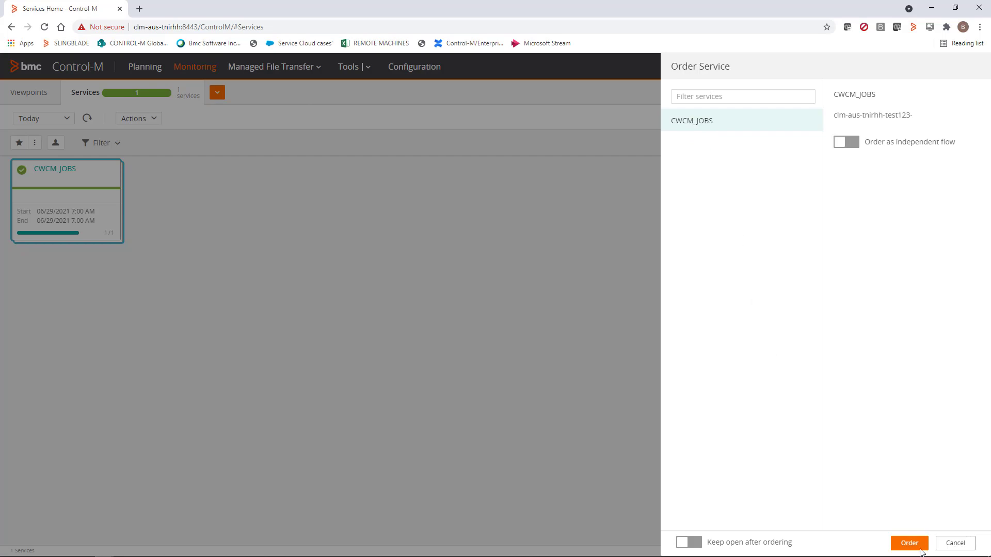
pyautogui.moveTo(956, 549)
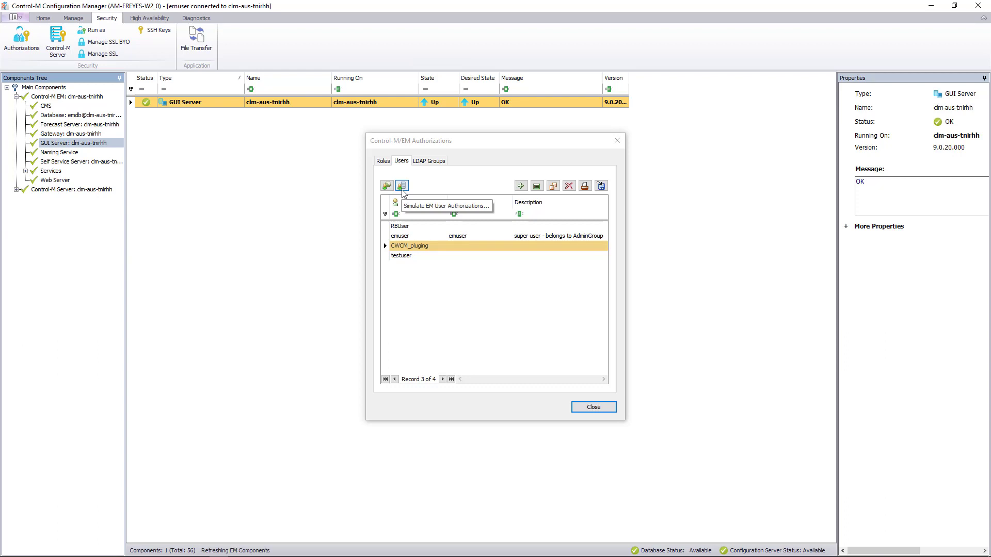
# In Control-M Configuration Manager, view the Role Based Administration settings defined directly on the CWCM_pluging user, then leave without changes
pyautogui.doubleClick(419, 246)
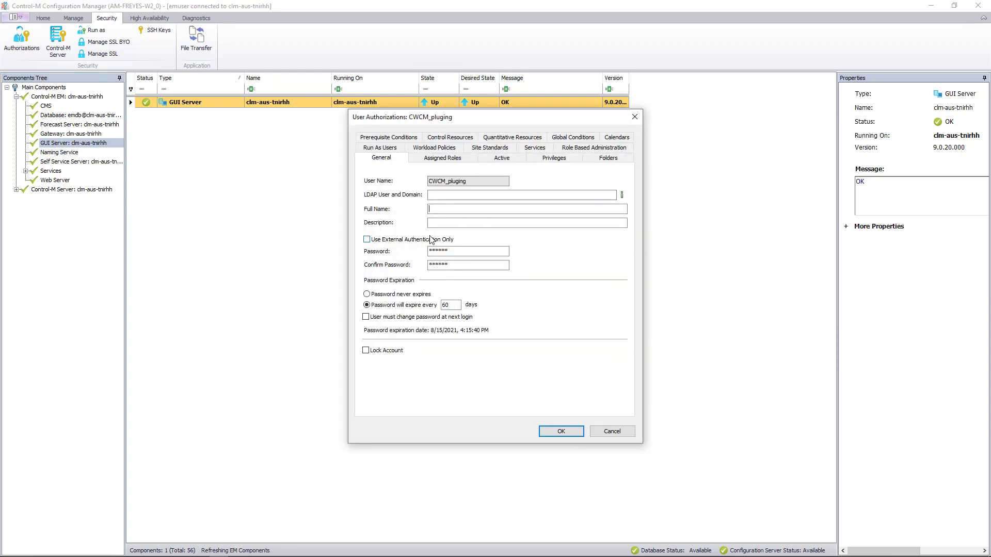
pyautogui.click(593, 148)
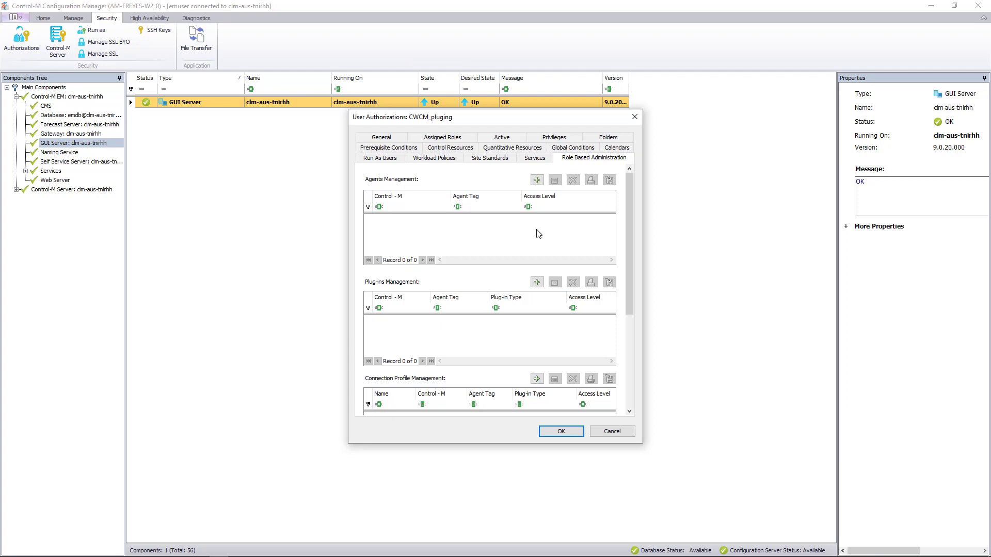
pyautogui.click(613, 431)
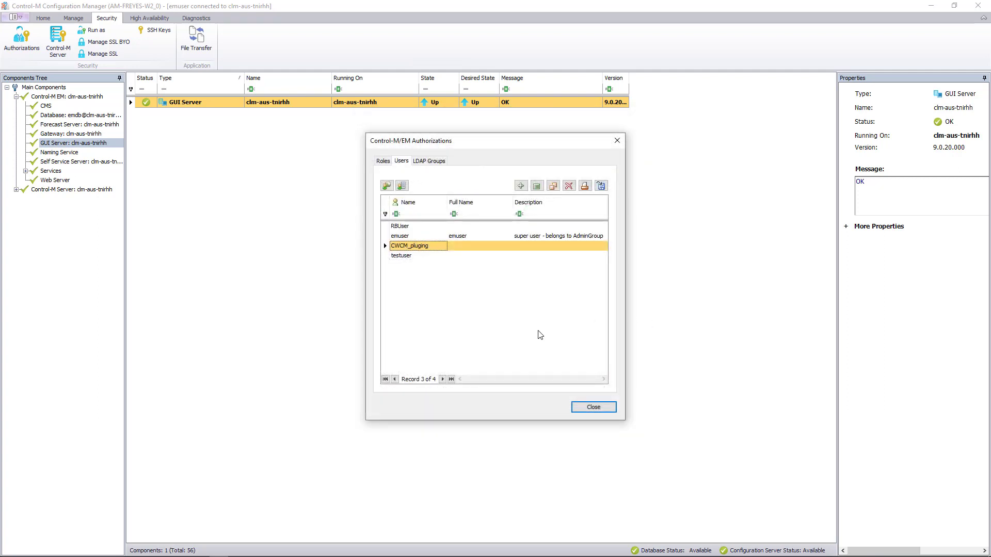
# Simulate the EM user authorizations of CWCM_pluging and review the effective Role Based Administration settings for agents, plug-ins and connection profiles
pyautogui.click(402, 186)
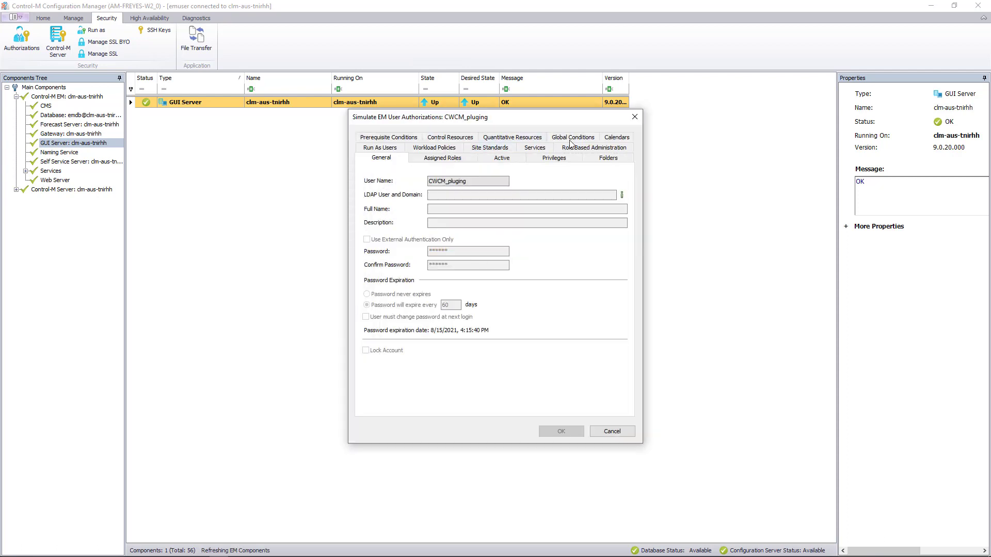
pyautogui.click(620, 148)
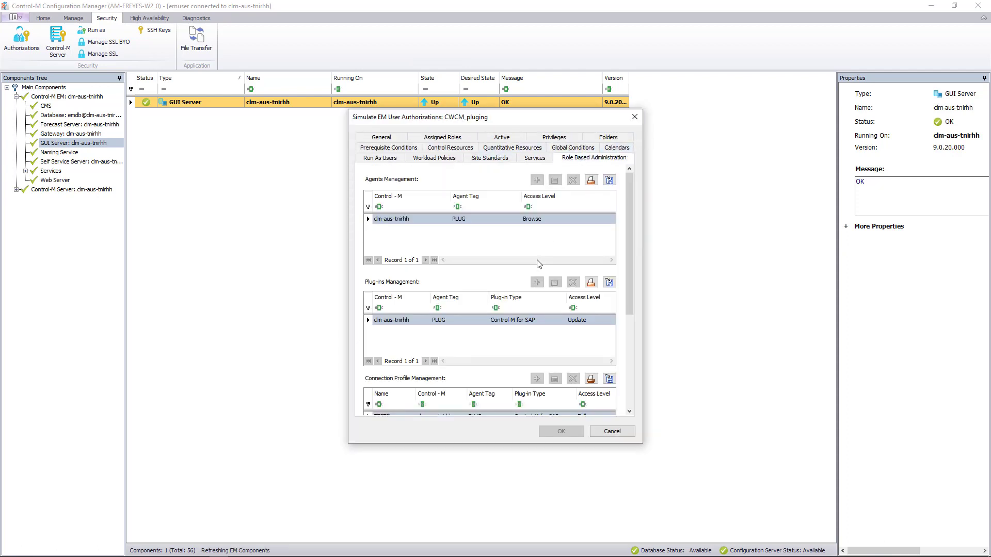
pyautogui.scroll(-2, 538, 264)
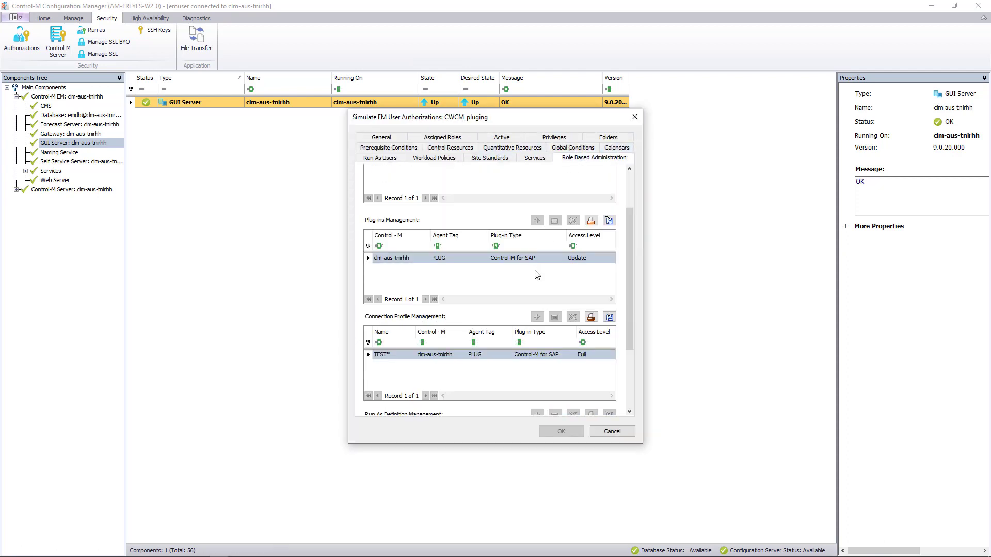
pyautogui.click(611, 432)
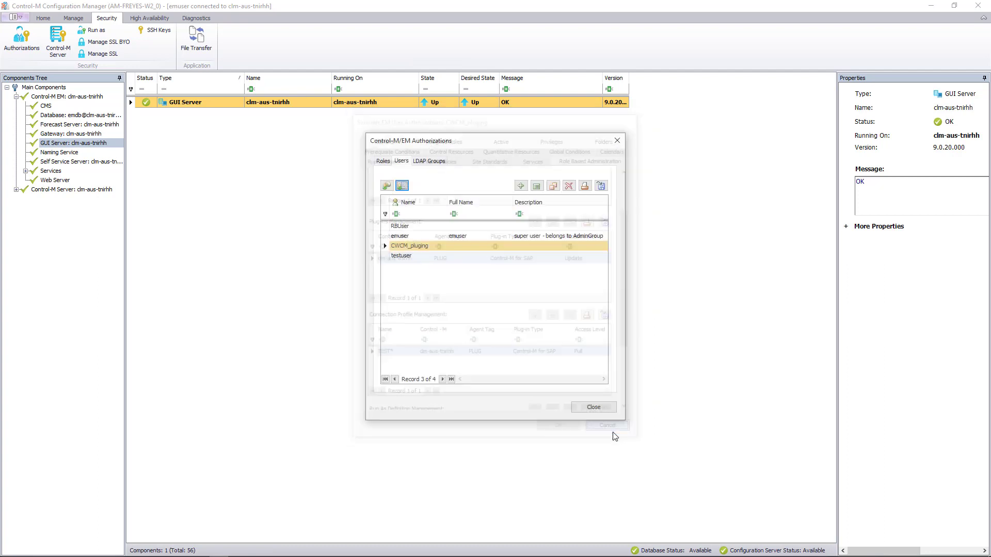
pyautogui.click(594, 408)
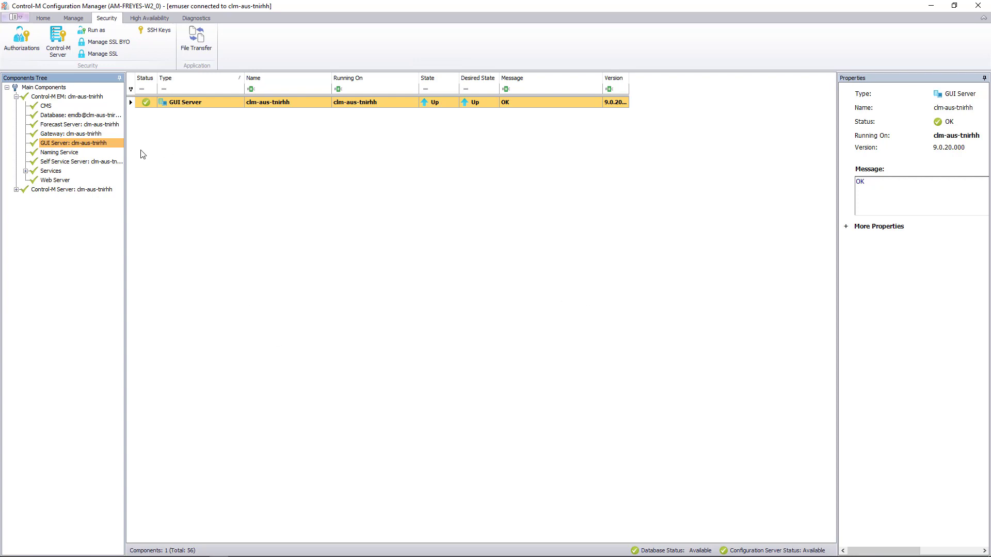
# Run the PGUI control shell command on the GUI Server to list the open GUI sessions, then close the shell
pyautogui.rightClick(103, 145)
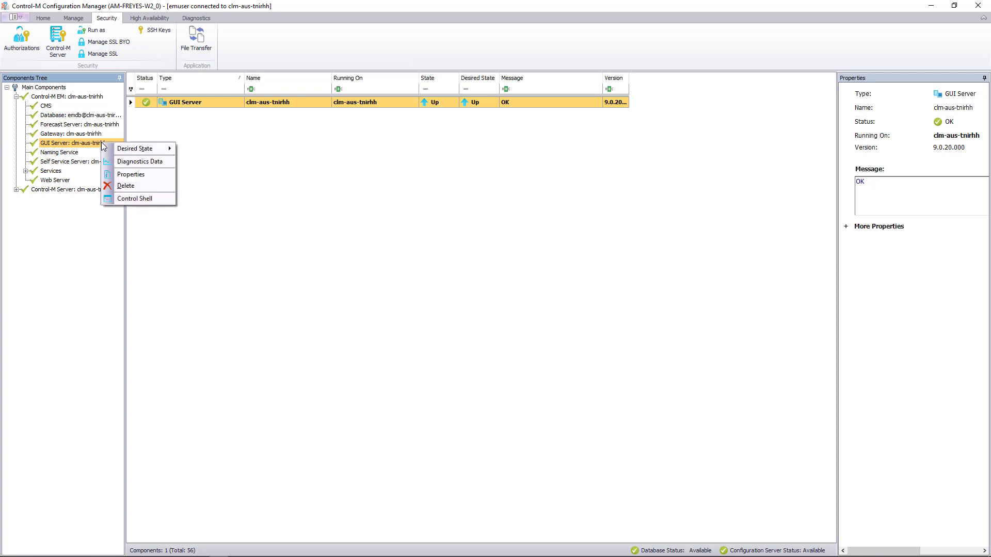
pyautogui.click(151, 203)
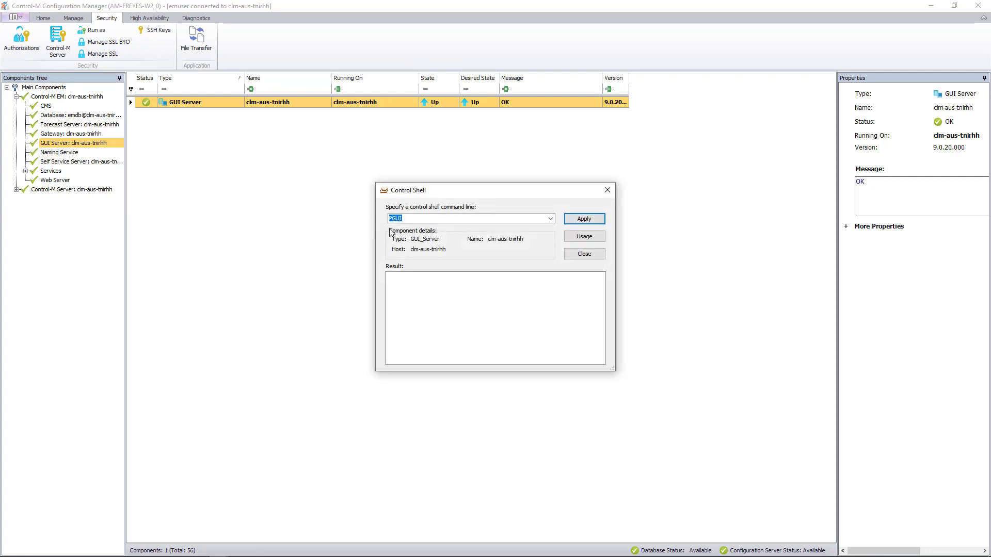
pyautogui.click(572, 221)
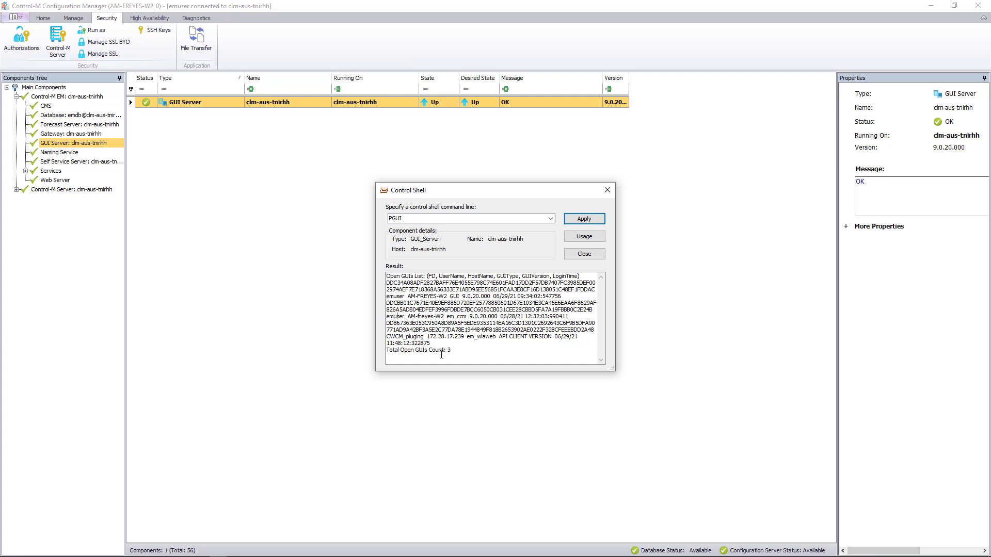
pyautogui.click(590, 255)
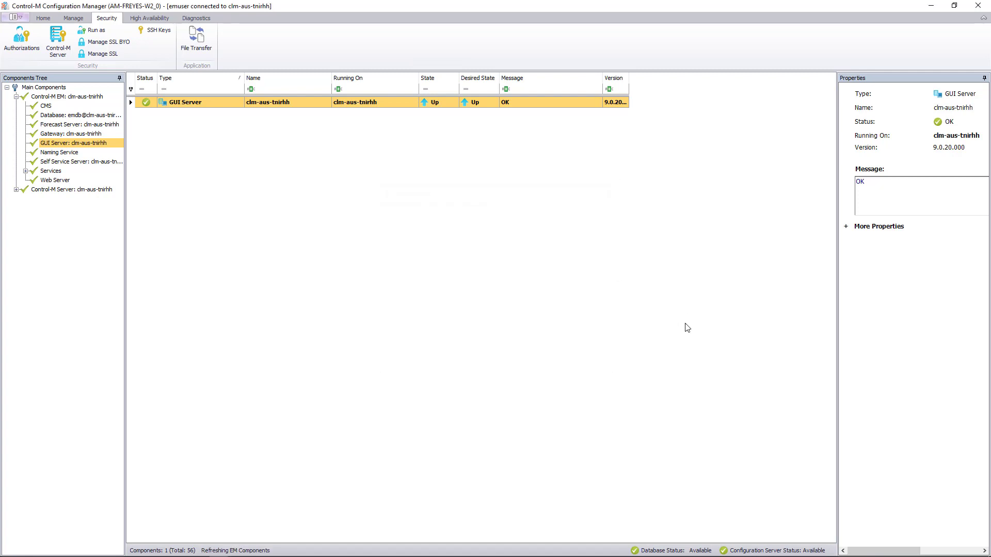